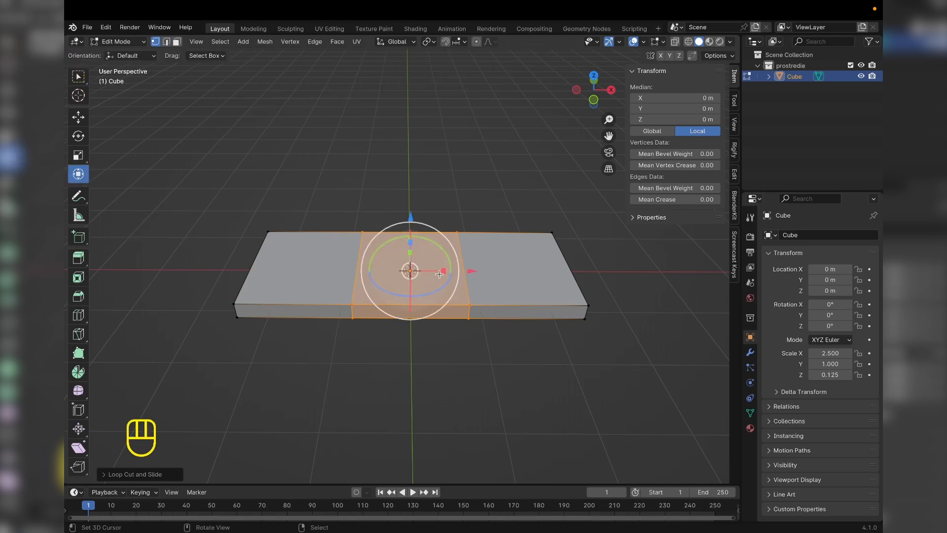
# - Scale the two middle edge loops outward along X to near the slab's ends, and extrude both end strips' top faces up about 0.2 m
pyautogui.press('x')
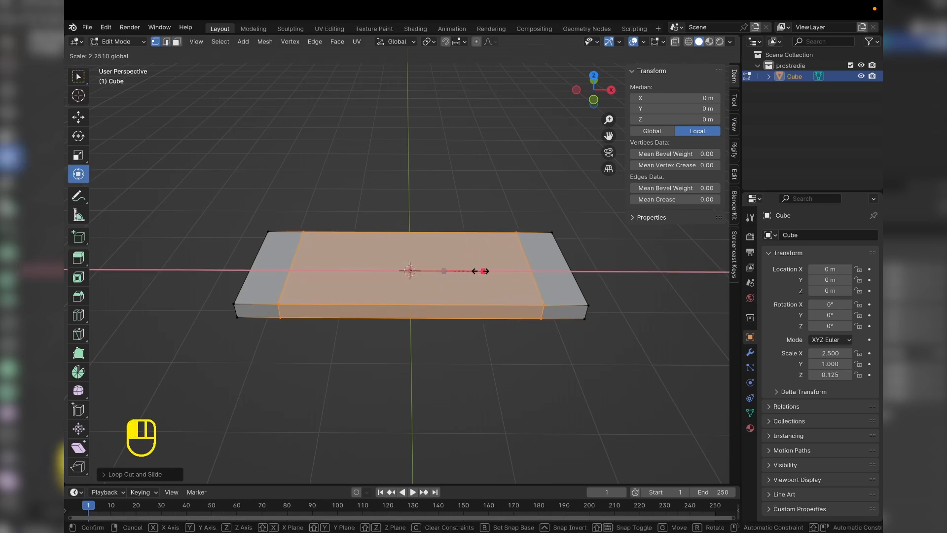
pyautogui.click(494, 270)
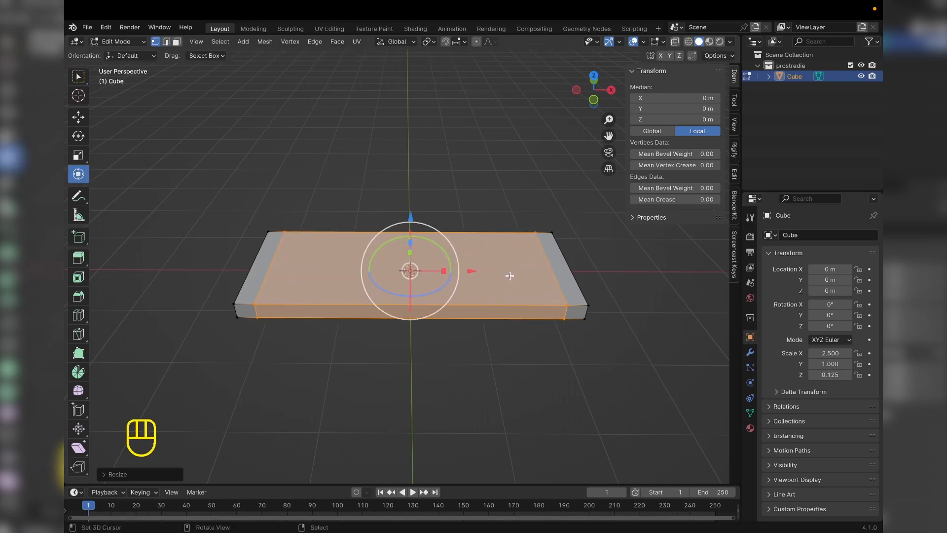
pyautogui.moveTo(494, 276); pyautogui.dragTo(547, 312, button='middle')
pyautogui.rightClick(270, 319)
pyautogui.keyDown('shift'); pyautogui.rightClick(568, 323); pyautogui.keyUp('shift')
pyautogui.press('e')
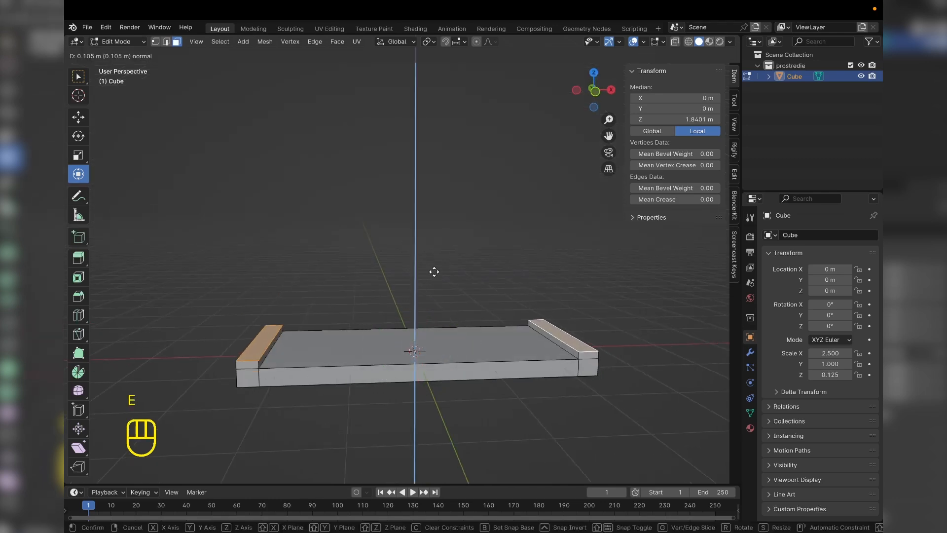
pyautogui.click(434, 265)
pyautogui.rightClick(534, 332)
# - Leave mesh editing and apply the slab's scale
pyautogui.press('Tab')
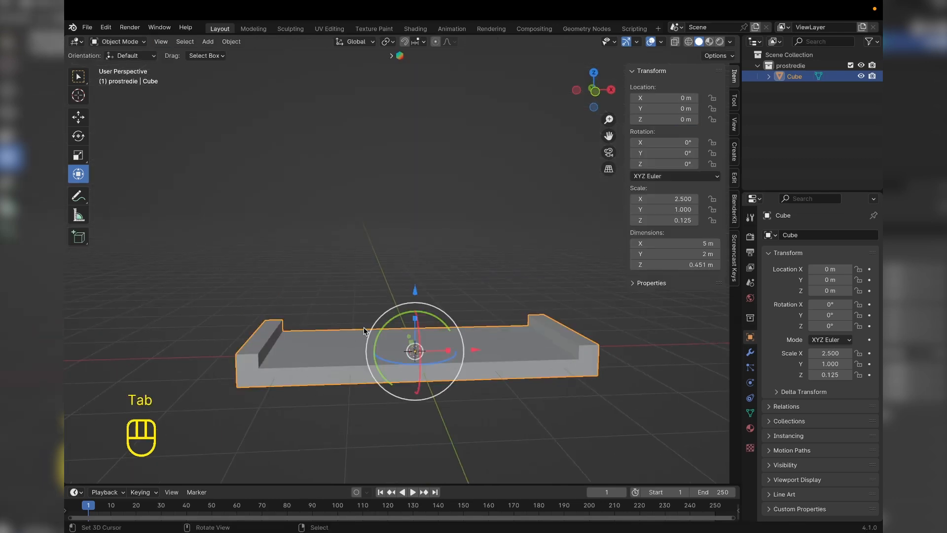
pyautogui.press('super+a')
pyautogui.click(351, 316)
# - Bevel the long top edges of both raised curbs with a single segment
pyautogui.press('Tab')
pyautogui.rightClick(269, 338)
pyautogui.keyDown('shift'); pyautogui.rightClick(573, 330); pyautogui.keyUp('shift')
pyautogui.keyDown('shift'); pyautogui.rightClick(555, 330); pyautogui.keyUp('shift')
pyautogui.hotkey('alt', 'b')
pyautogui.press('super+b')
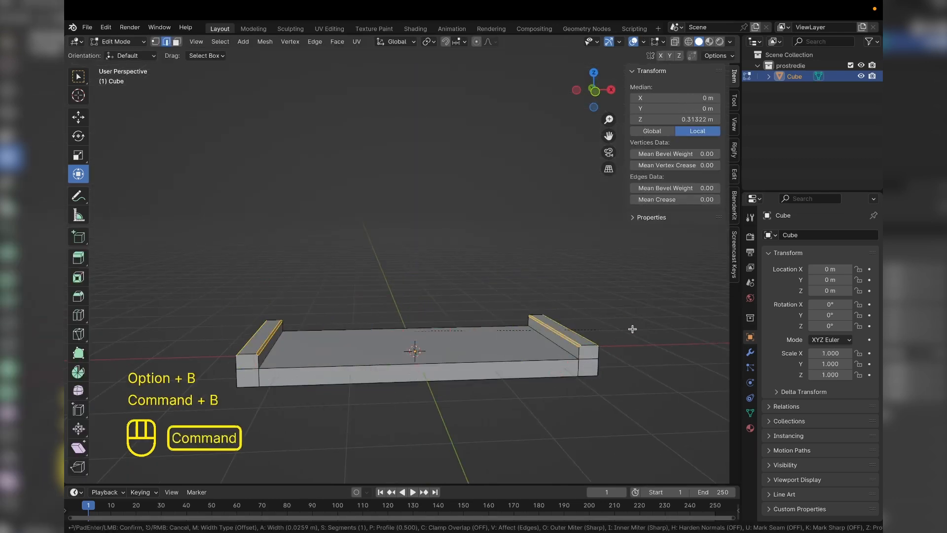
pyautogui.click(638, 328)
# - Extend both outer end faces of the slab outward along X until the slab is about 6.35 m long
pyautogui.moveTo(638, 329); pyautogui.dragTo(489, 298, button='middle')
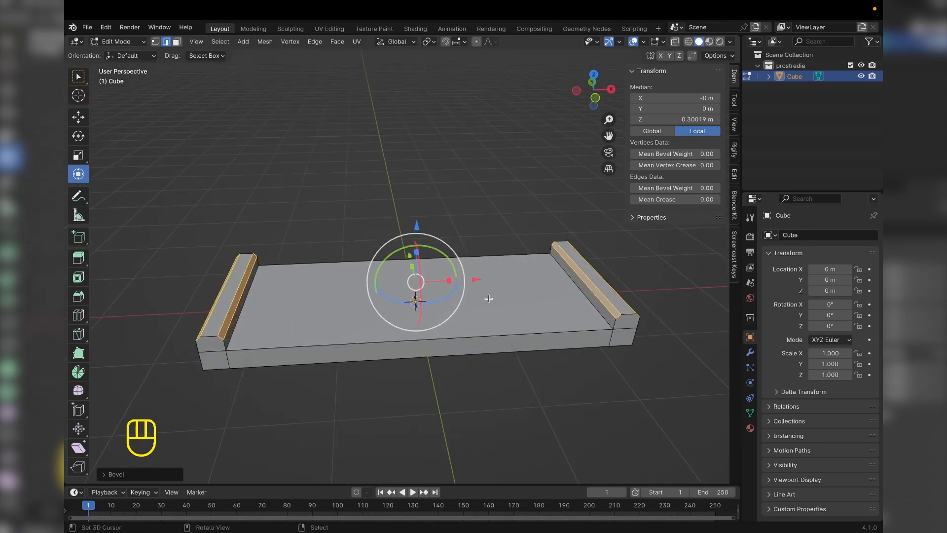
pyautogui.keyDown('shift'); pyautogui.moveTo(342, 292); pyautogui.dragTo(439, 277, button='middle'); pyautogui.keyUp('shift')
pyautogui.moveTo(340, 296); pyautogui.dragTo(395, 299, button='middle')
pyautogui.rightClick(377, 312)
pyautogui.press('3')
pyautogui.rightClick(379, 311)
pyautogui.keyDown('shift'); pyautogui.moveTo(656, 261); pyautogui.dragTo(305, 286, button='middle'); pyautogui.keyUp('shift')
pyautogui.keyDown('shift'); pyautogui.rightClick(397, 304); pyautogui.keyUp('shift')
pyautogui.moveTo(398, 305); pyautogui.dragTo(489, 307, button='middle')
pyautogui.press('e')
pyautogui.rightClick(490, 308)
pyautogui.moveTo(476, 302); pyautogui.dragTo(486, 298)
pyautogui.keyDown('shift'); pyautogui.moveTo(486, 298); pyautogui.dragTo(559, 279, button='middle'); pyautogui.keyUp('shift')
# - Add four evenly spaced loop cuts running lengthwise along the whole slab, including the curbs
pyautogui.scroll(3, 395, 291)
pyautogui.keyDown('shift'); pyautogui.moveTo(330, 296); pyautogui.dragTo(358, 296, button='middle'); pyautogui.keyUp('shift')
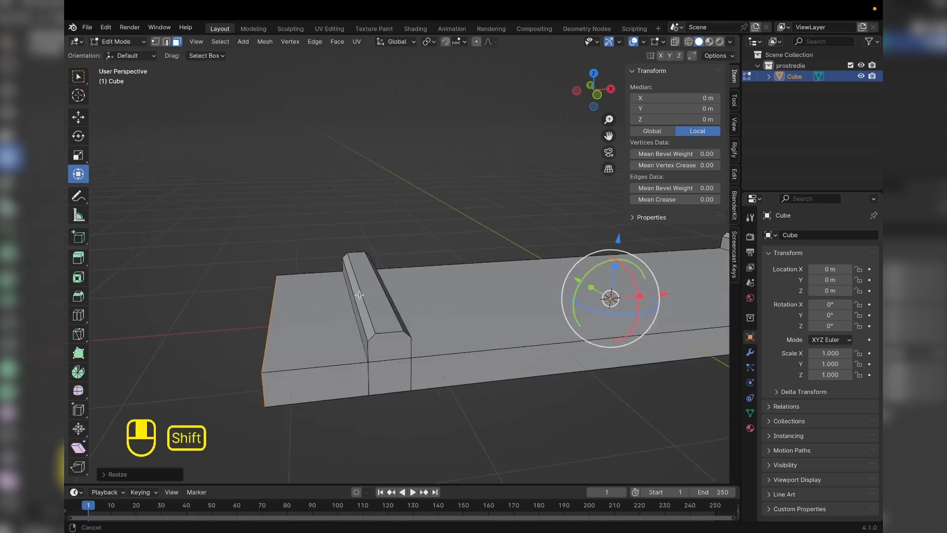
pyautogui.rightClick(308, 302)
pyautogui.keyDown('shift'); pyautogui.moveTo(566, 310); pyautogui.dragTo(423, 336, button='middle'); pyautogui.keyUp('shift')
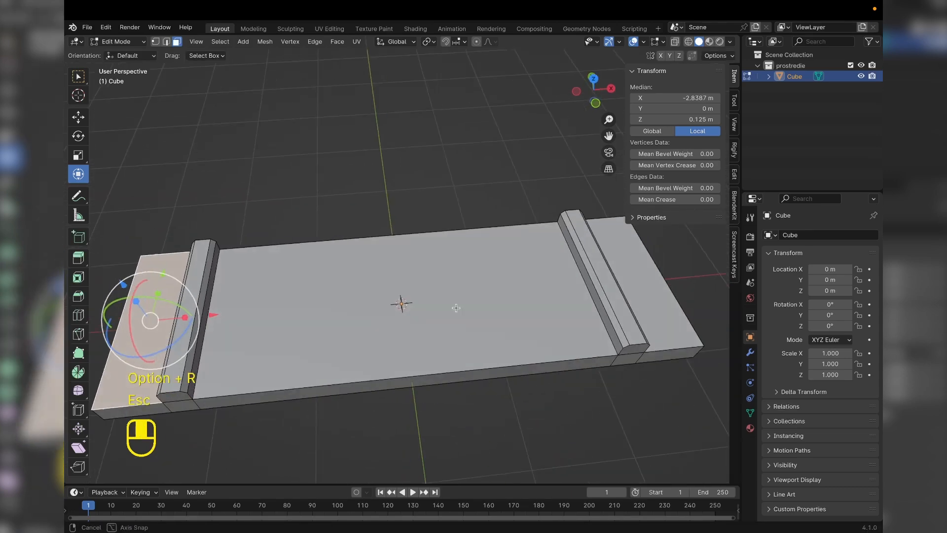
pyautogui.hotkey('ctrl', 'r')
pyautogui.scroll(1, 440, 349)
pyautogui.moveTo(528, 342); pyautogui.dragTo(456, 307, button='middle')
pyautogui.press('super+r')
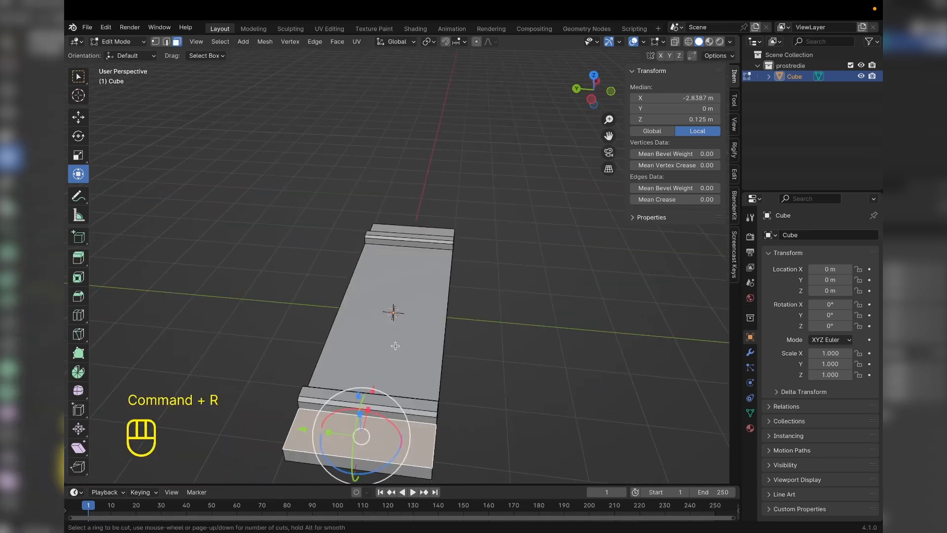
pyautogui.scroll(2, 371, 425)
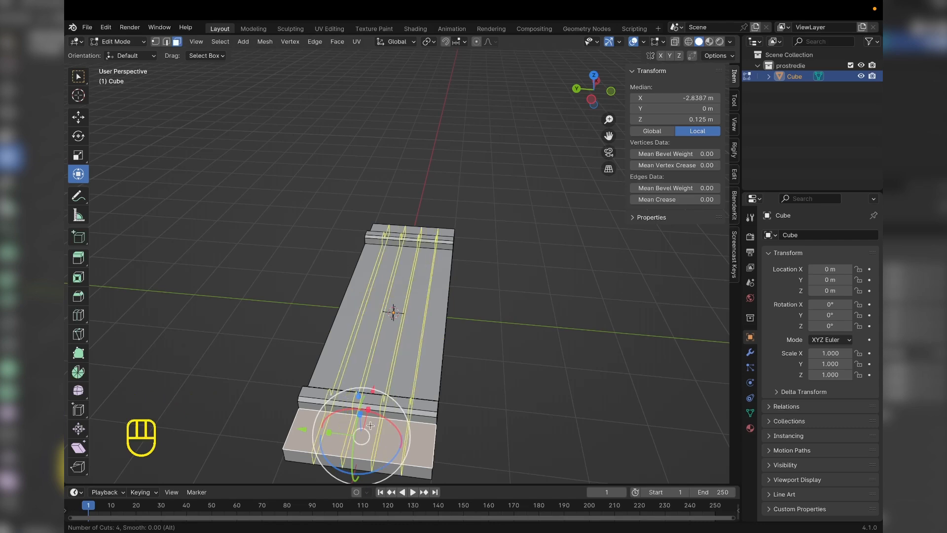
pyautogui.click(371, 425)
pyautogui.rightClick(371, 426)
# - Add five evenly spaced loop cuts across the slab's middle section between the curbs
pyautogui.moveTo(370, 425); pyautogui.dragTo(530, 373, button='middle')
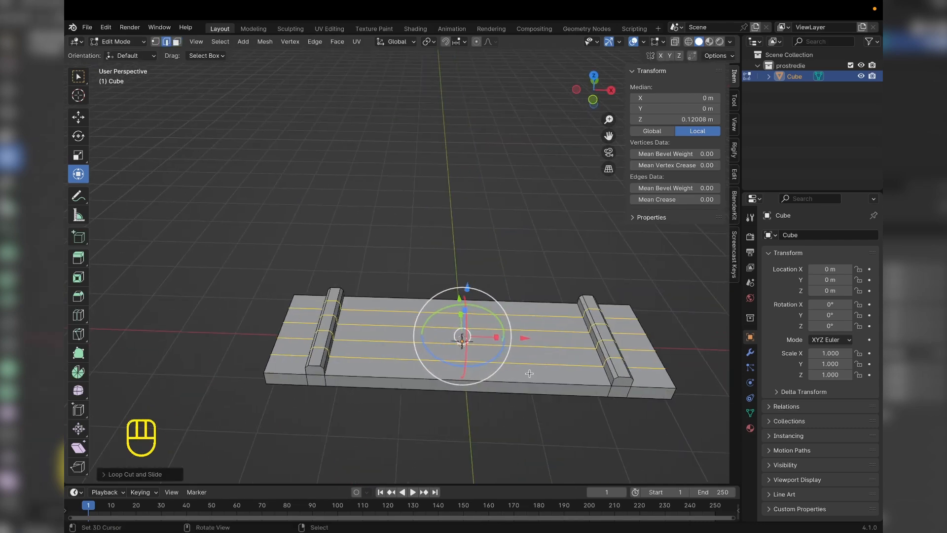
pyautogui.press('super+r')
pyautogui.scroll(4, 530, 373)
pyautogui.click(529, 373)
pyautogui.rightClick(529, 374)
# - Add one centred loop cut across each end section outside the curbs and return to Object Mode
pyautogui.keyDown('shift'); pyautogui.moveTo(285, 355); pyautogui.dragTo(223, 332, button='middle'); pyautogui.keyUp('shift')
pyautogui.press('super+r')
pyautogui.click(567, 338)
pyautogui.rightClick(567, 339)
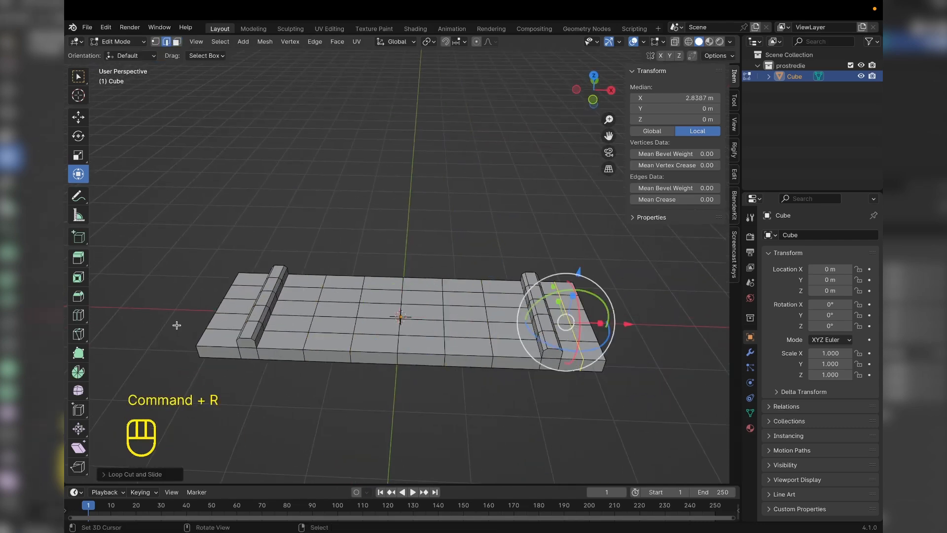
pyautogui.press('super+r')
pyautogui.click(220, 324)
pyautogui.rightClick(220, 324)
pyautogui.moveTo(425, 329); pyautogui.dragTo(478, 313, button='middle')
pyautogui.scroll(2, 477, 313)
pyautogui.press('Tab')
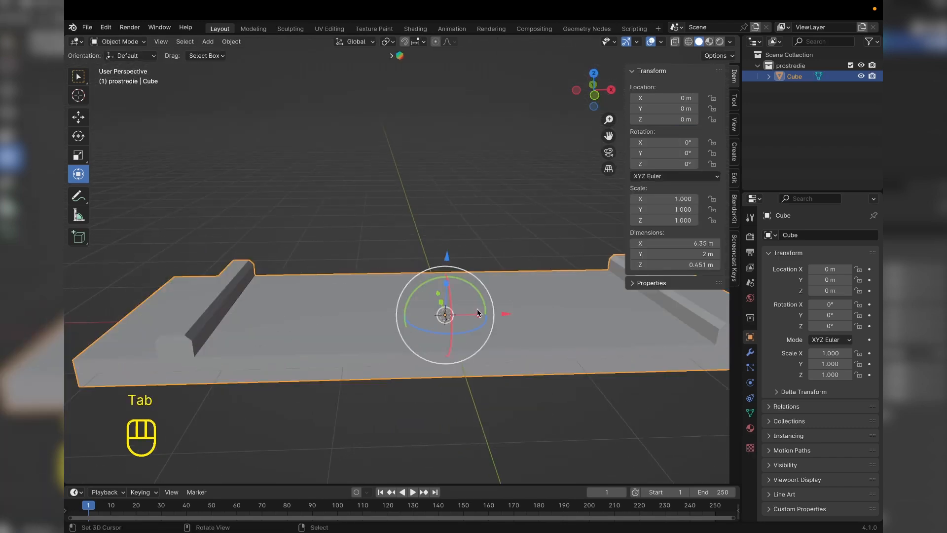
# - Add a small flat cube at the slab's centre, stretch it along Y to about 1.32 m, and raise it to the road surface
pyautogui.click(208, 41)
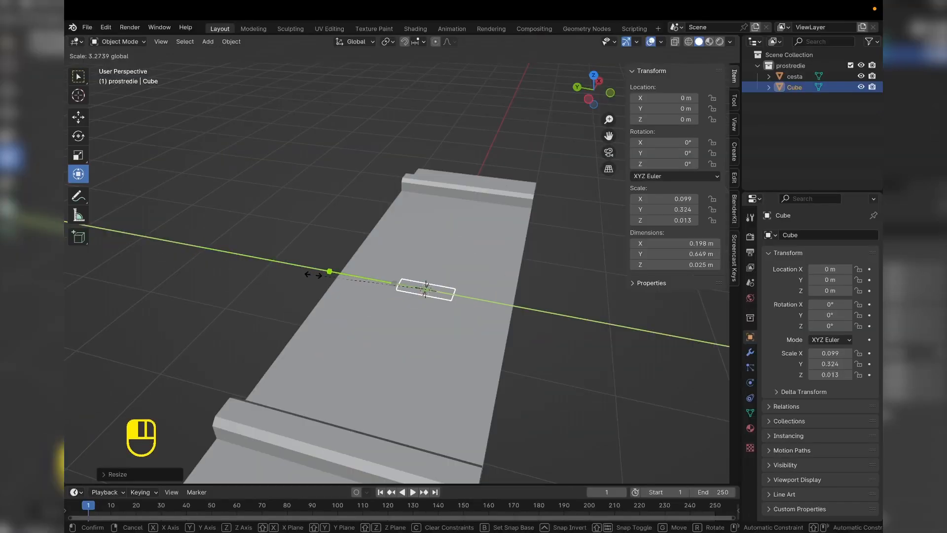
pyautogui.moveTo(314, 274); pyautogui.dragTo(198, 259)
pyautogui.scroll(1, 478, 332)
pyautogui.moveTo(478, 332); pyautogui.dragTo(405, 289, button='middle')
pyautogui.moveTo(513, 267); pyautogui.dragTo(513, 255)
pyautogui.moveTo(489, 320); pyautogui.dragTo(422, 309, button='middle')
pyautogui.moveTo(284, 288); pyautogui.dragTo(284, 267)
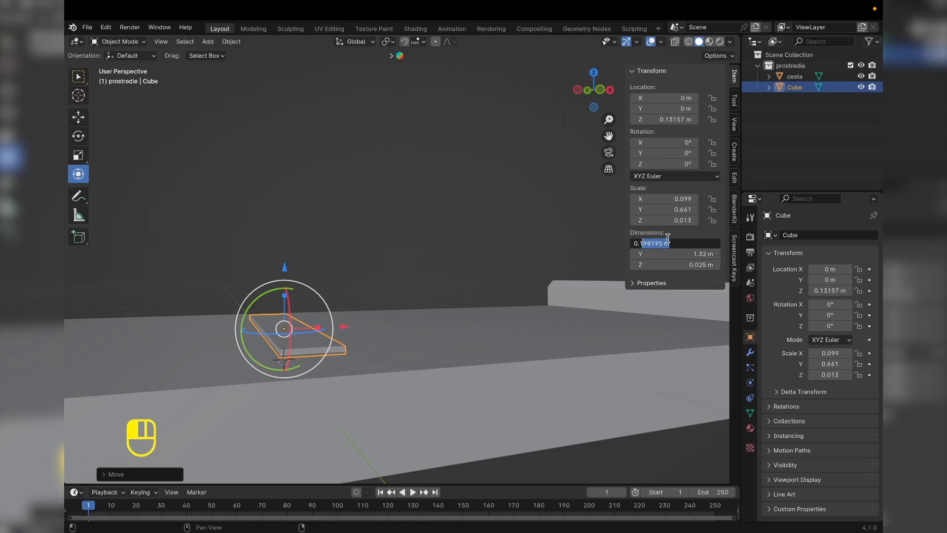
# - Set the centre stripe's dimensions to 0.2 m in X and 1.4 m in Y
pyautogui.press('Tab')
pyautogui.write('1.4')
pyautogui.press('Return')
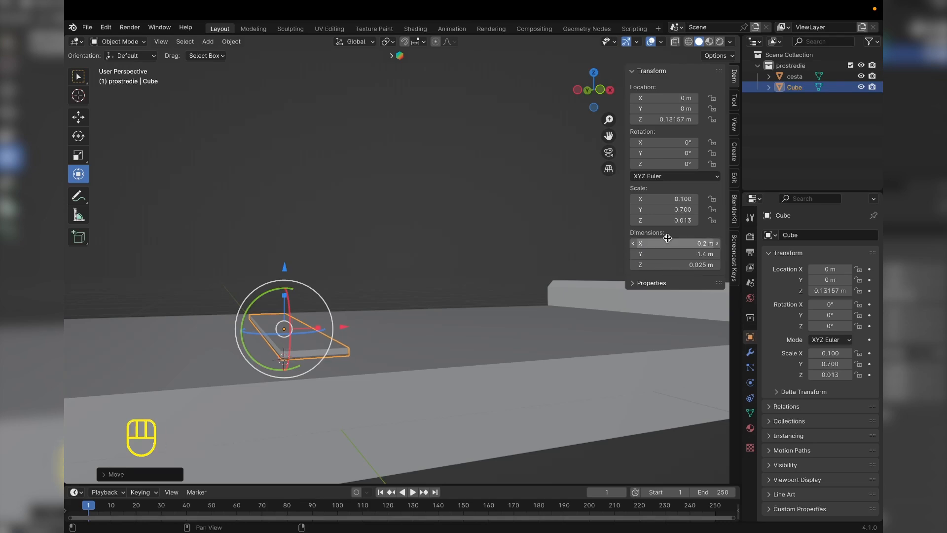
# - Duplicate the centre stripe and move the copy along X to about -1.185 m
pyautogui.moveTo(336, 323); pyautogui.dragTo(425, 366, button='middle')
pyautogui.moveTo(413, 309)
pyautogui.mouseDown(button='middle')
pyautogui.moveTo(442, 325)
pyautogui.moveTo(423, 303)
pyautogui.mouseUp(button='middle')
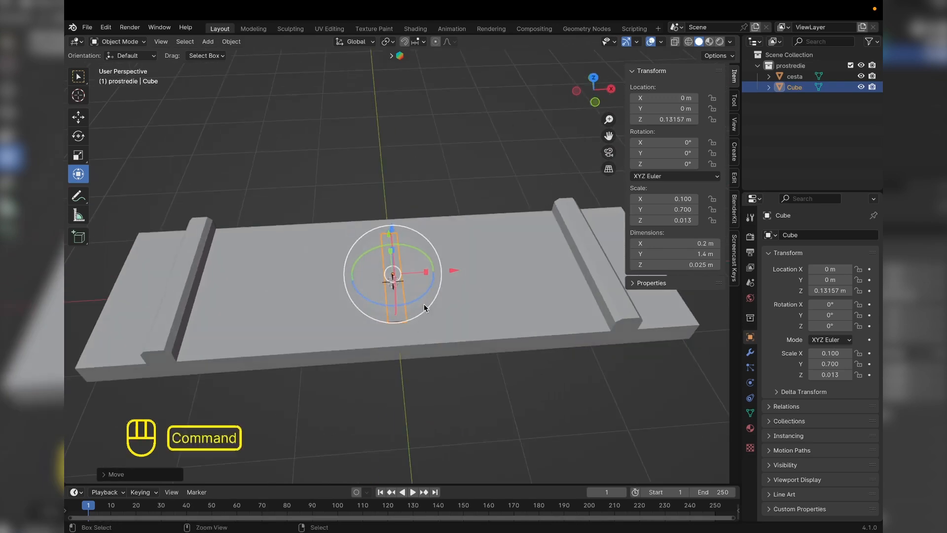
pyautogui.press('super+c')
pyautogui.press('super+v')
pyautogui.press('super+z')
pyautogui.moveTo(454, 271); pyautogui.dragTo(351, 280)
# - Make a second copy of the centre stripe and move it along X to about 1.2 m
pyautogui.click(394, 291)
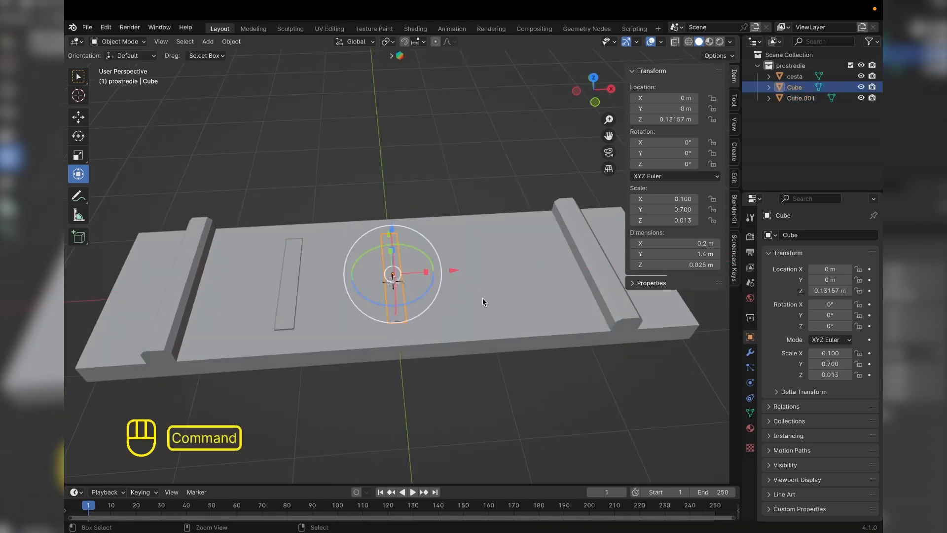
pyautogui.press('super+c')
pyautogui.press('super+v')
pyautogui.moveTo(453, 271); pyautogui.dragTo(554, 265)
# - Select both side stripes and set their Y dimension to 2 m
pyautogui.keyDown('shift'); pyautogui.click(290, 269); pyautogui.keyUp('shift')
pyautogui.click(666, 254)
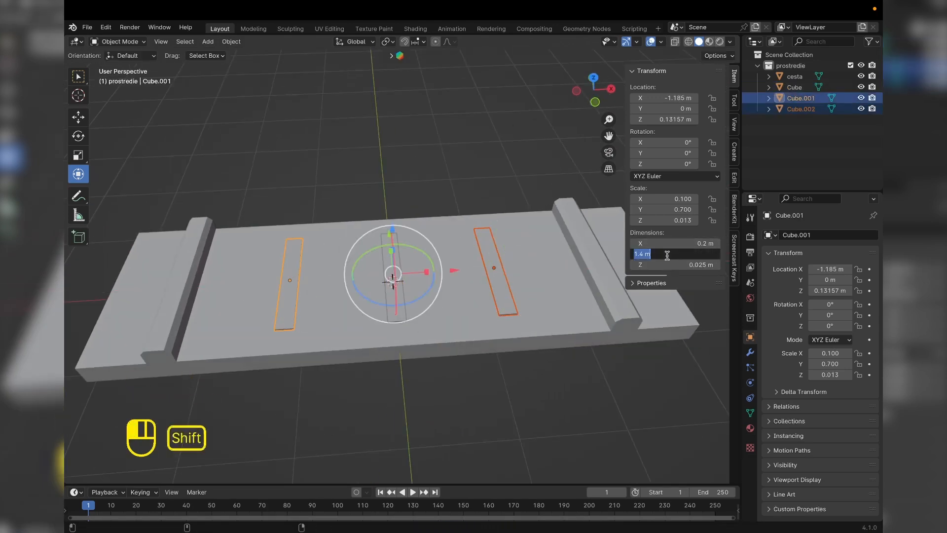
pyautogui.write('2')
pyautogui.press('Return')
# - Move the two side stripes outward along X to just inside the curbs, at about -1.95 m and 2 m
pyautogui.click(495, 259)
pyautogui.click(288, 286)
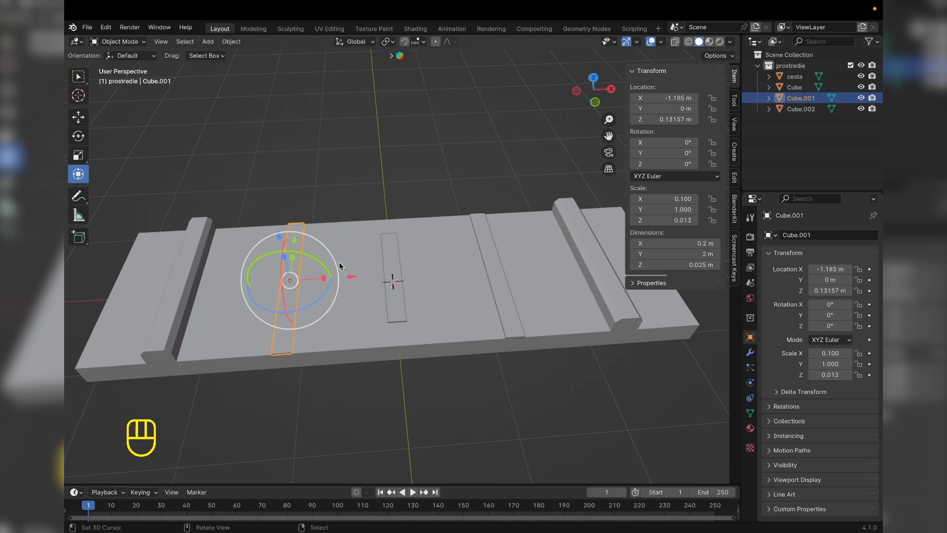
pyautogui.moveTo(346, 273); pyautogui.dragTo(284, 280)
pyautogui.click(492, 262)
pyautogui.moveTo(554, 267); pyautogui.dragTo(631, 265)
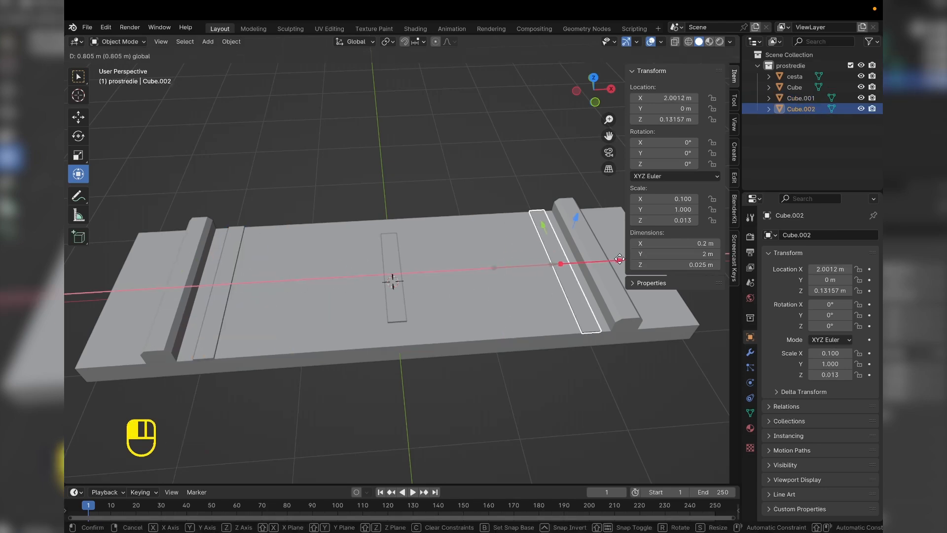
# - Join the two side stripes into one object and set its origin to its geometry
pyautogui.press('KP_7')
pyautogui.moveTo(418, 306); pyautogui.dragTo(413, 237, button='middle')
pyautogui.keyDown('shift'); pyautogui.rightClick(181, 223); pyautogui.keyUp('shift')
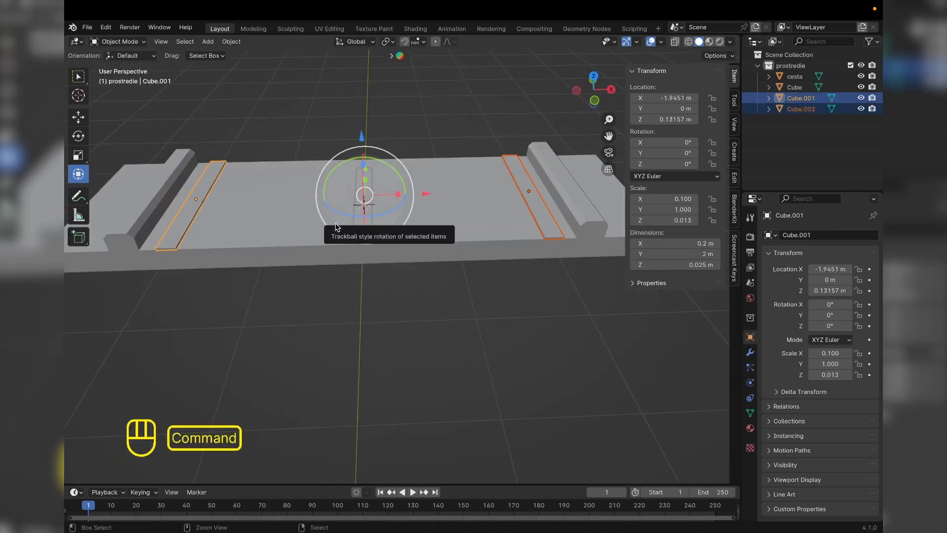
pyautogui.press('super+j')
pyautogui.click(231, 42)
pyautogui.moveTo(243, 65)
pyautogui.click(356, 76)
# - Snap the 3D cursor to the world origin and snap the joined side stripes to the cursor
pyautogui.keyDown('shift'); pyautogui.moveTo(435, 164); pyautogui.dragTo(455, 196, button='middle'); pyautogui.keyUp('shift')
pyautogui.click(232, 43)
pyautogui.moveTo(262, 106)
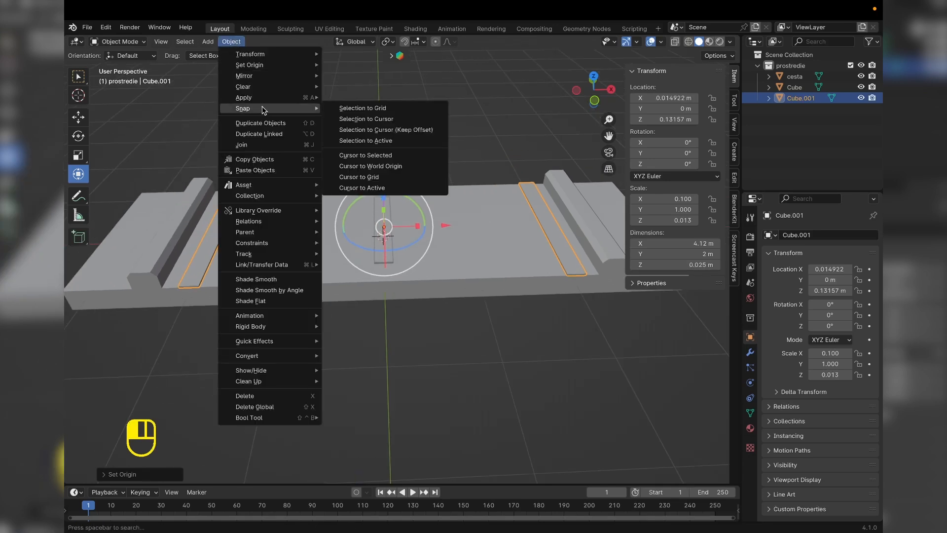
pyautogui.click(354, 167)
pyautogui.moveTo(262, 126)
pyautogui.mouseDown(button='middle')
pyautogui.moveTo(247, 80)
pyautogui.moveTo(268, 132)
pyautogui.mouseUp(button='middle')
pyautogui.click(232, 43)
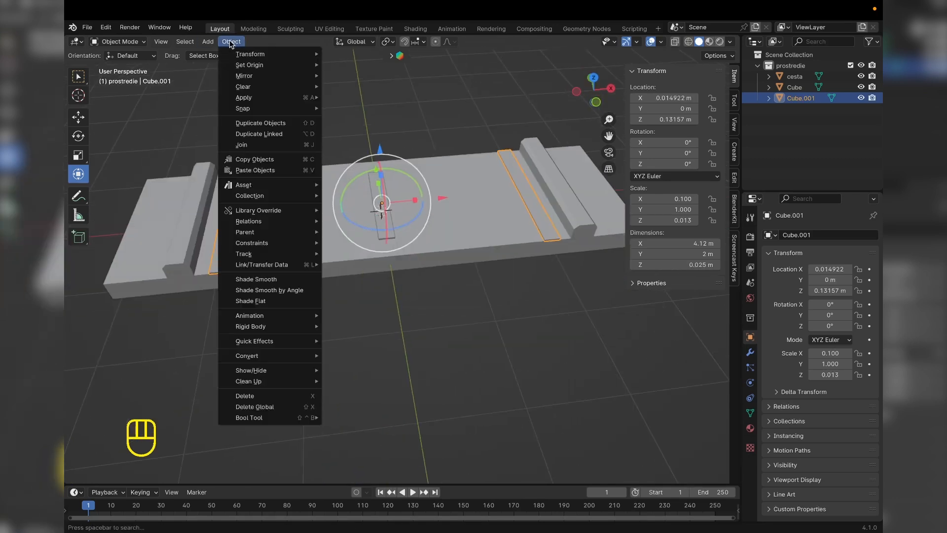
pyautogui.moveTo(243, 109)
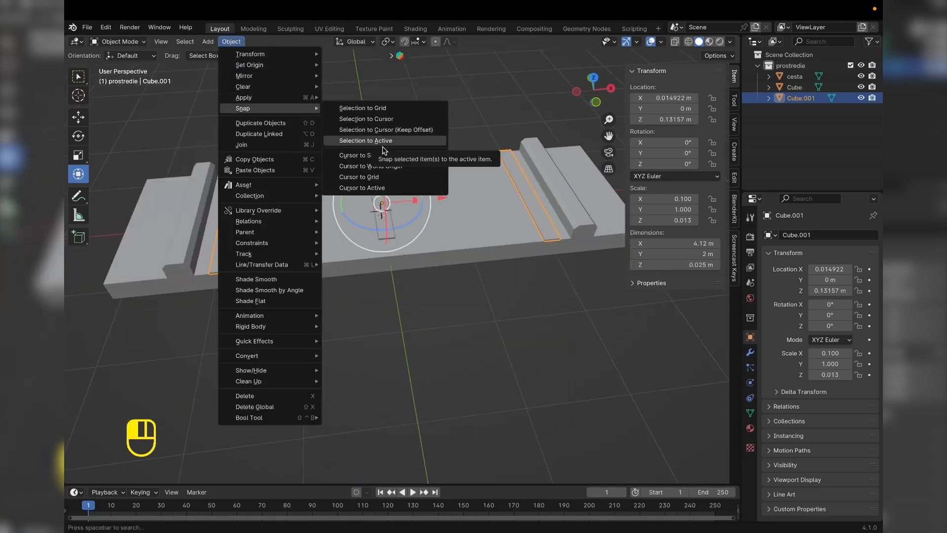
pyautogui.click(375, 119)
# - In front view, raise the joined side stripes onto the road surface, at about 0.127 m in Z
pyautogui.press('KP_3')
pyautogui.press('KP_1')
pyautogui.keyDown('shift'); pyautogui.moveTo(386, 195); pyautogui.dragTo(386, 172); pyautogui.keyUp('shift')
pyautogui.scroll(5, 562, 176)
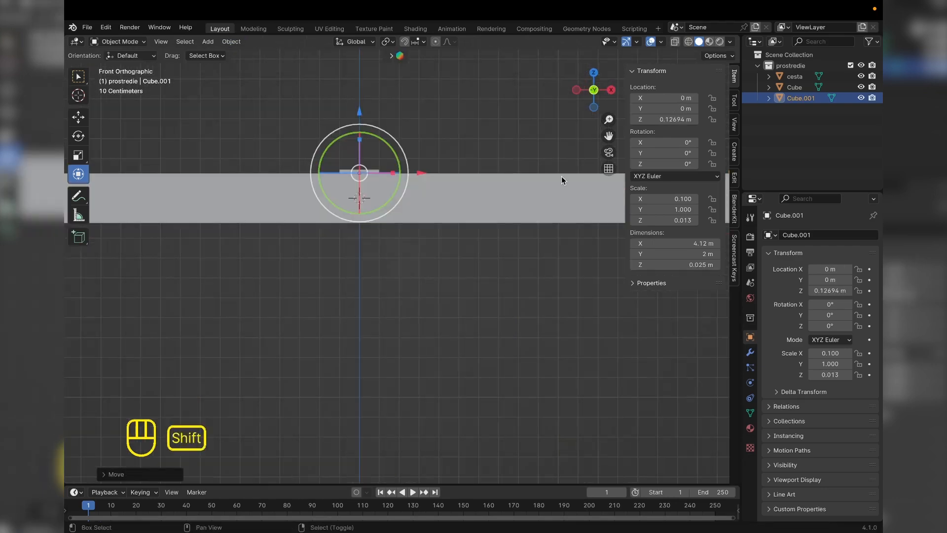
# - Select the road slab and display the viewport in Material Preview shading
pyautogui.keyDown('shift'); pyautogui.moveTo(562, 176); pyautogui.dragTo(473, 273, button='middle'); pyautogui.keyUp('shift')
pyautogui.moveTo(390, 288); pyautogui.dragTo(449, 335, button='middle')
pyautogui.scroll(-3, 434, 235)
pyautogui.moveTo(434, 235); pyautogui.dragTo(390, 235, button='middle')
pyautogui.rightClick(315, 235)
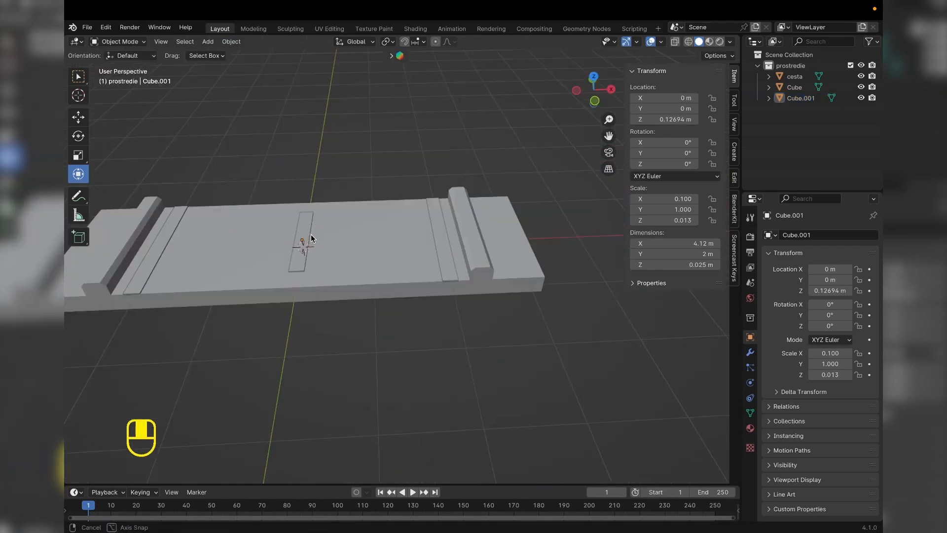
pyautogui.keyDown('shift'); pyautogui.moveTo(311, 235); pyautogui.dragTo(452, 237, button='middle'); pyautogui.keyUp('shift')
pyautogui.rightClick(486, 216)
pyautogui.click(710, 41)
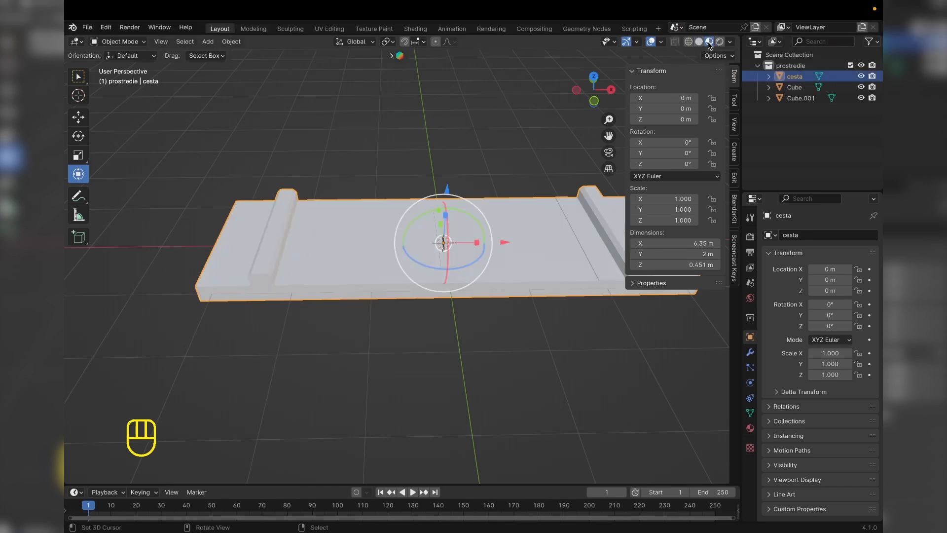
# - Select the centre stripe and rename it stred_c
pyautogui.rightClick(360, 236)
pyautogui.rightClick(360, 236)
pyautogui.doubleClick(795, 88)
pyautogui.write('stred_c')
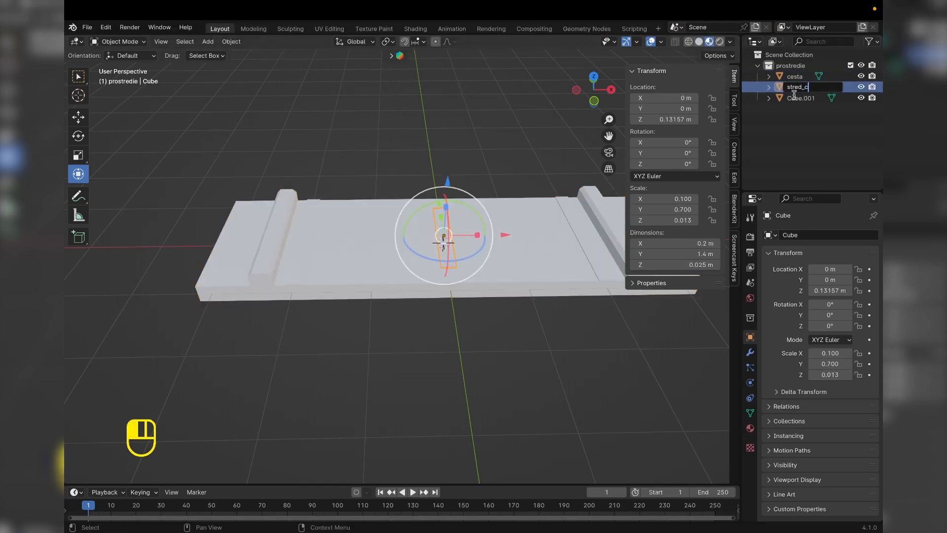
pyautogui.write('esty')
pyautogui.press('Return')
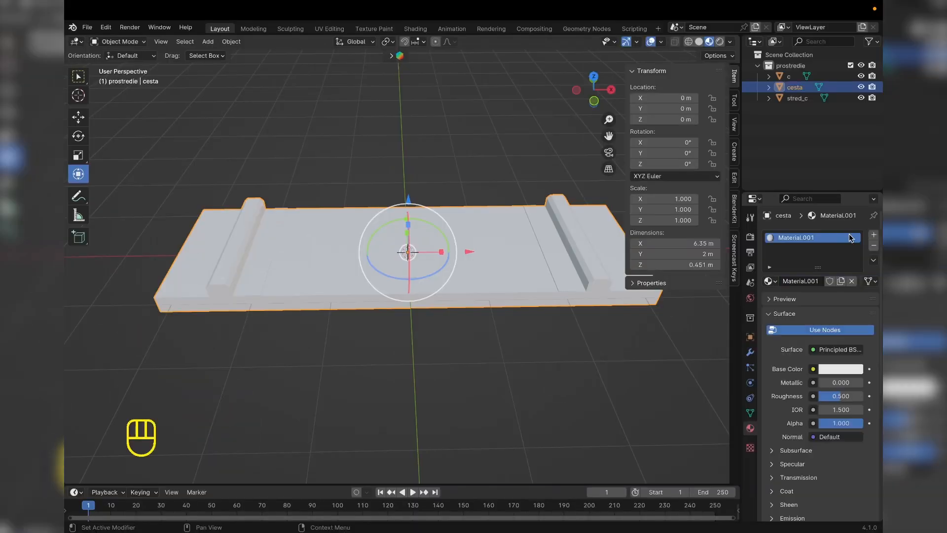
# - Give the road slab's material a near-black base color, a roughness of 0.811 and a specular IOR level of about 0.225
pyautogui.click(841, 369)
pyautogui.moveTo(854, 202); pyautogui.dragTo(854, 278)
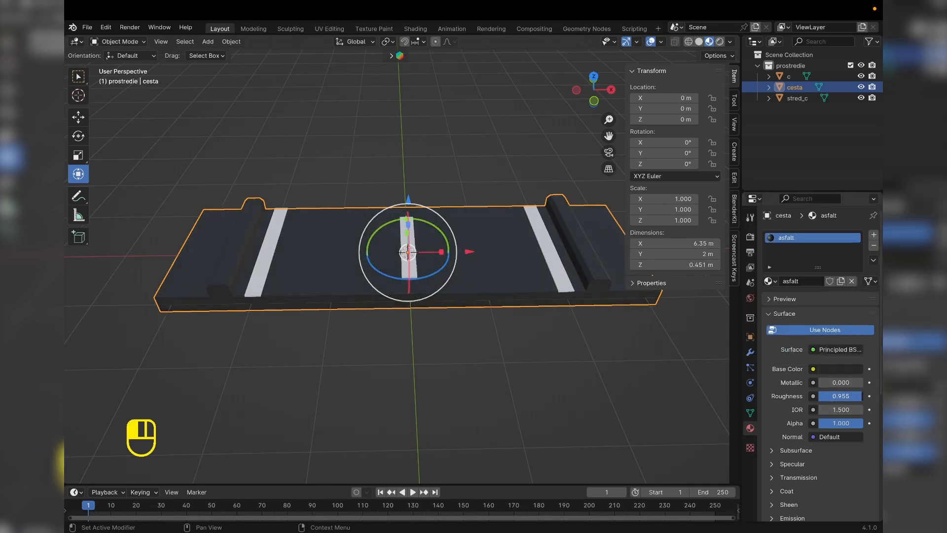
pyautogui.moveTo(836, 396); pyautogui.dragTo(854, 396)
pyautogui.click(774, 464)
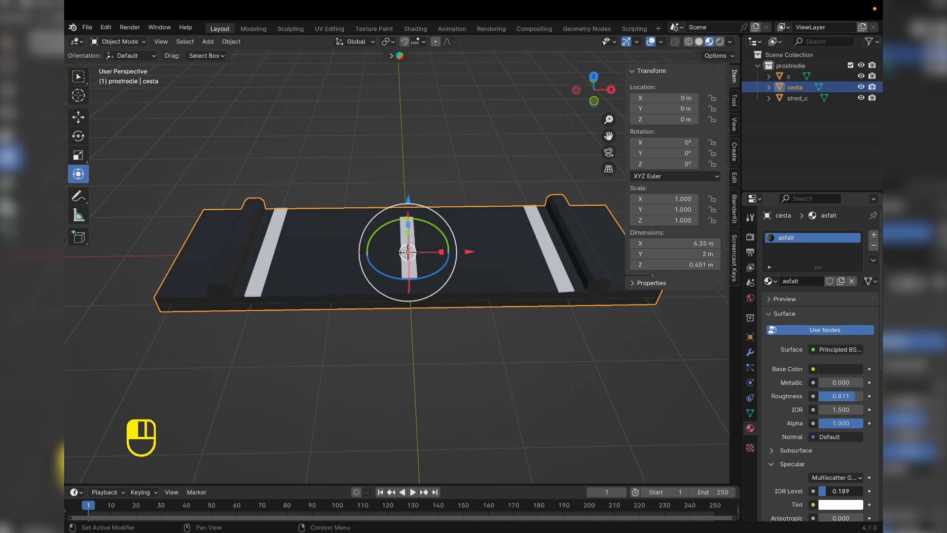
# - Show the road slab in wireframe from the front view and enter Edit Mode
pyautogui.moveTo(446, 277); pyautogui.dragTo(427, 275, button='middle')
pyautogui.keyDown('shift'); pyautogui.moveTo(261, 238); pyautogui.dragTo(446, 217, button='middle'); pyautogui.keyUp('shift')
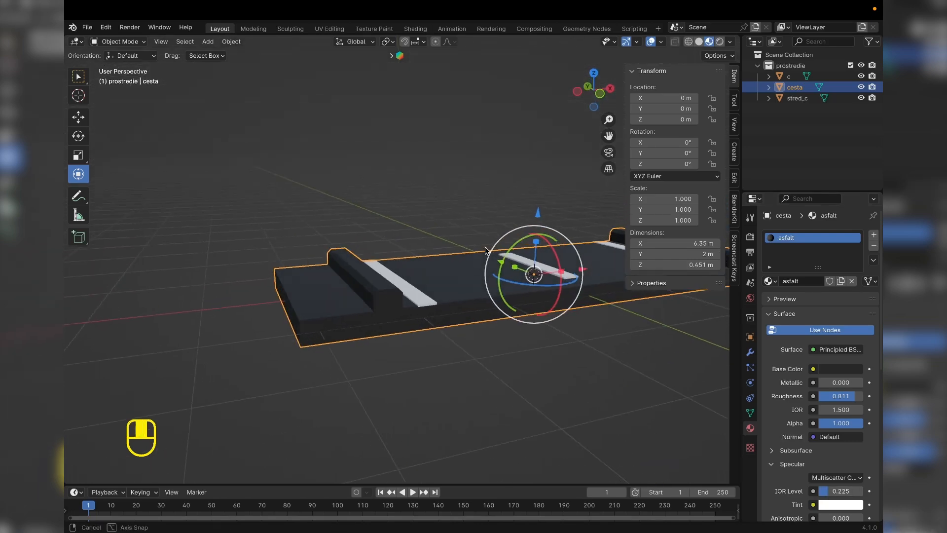
pyautogui.keyDown('shift'); pyautogui.moveTo(483, 271); pyautogui.dragTo(436, 287, button='middle'); pyautogui.keyUp('shift')
pyautogui.moveTo(318, 320); pyautogui.dragTo(336, 293, button='middle')
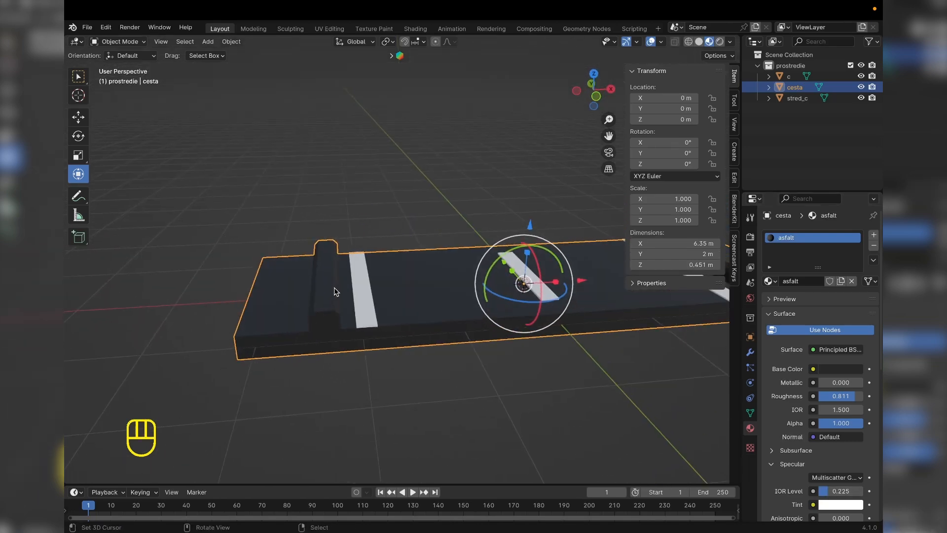
pyautogui.press('KP_3')
pyautogui.press('KP_1')
pyautogui.click(689, 41)
pyautogui.keyDown('shift'); pyautogui.moveTo(376, 236); pyautogui.dragTo(457, 236, button='middle'); pyautogui.keyUp('shift')
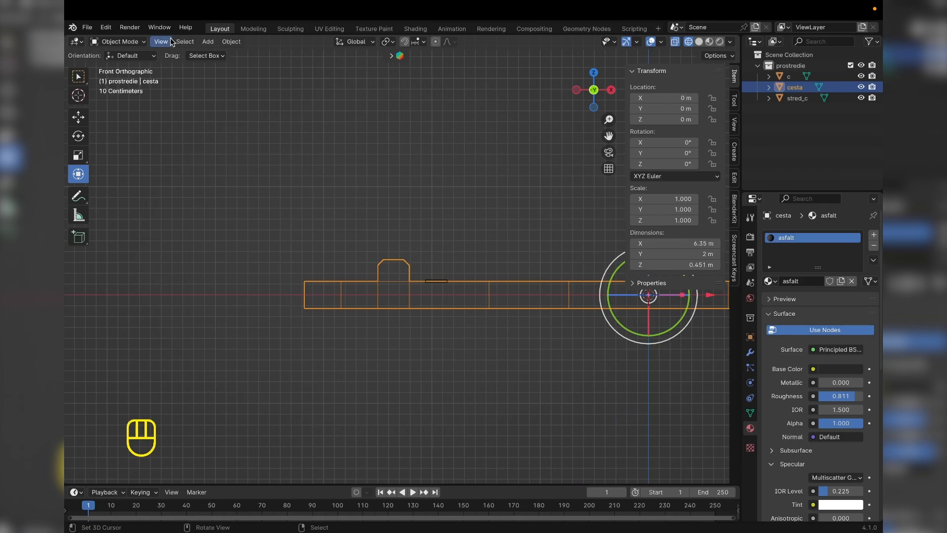
pyautogui.press('Tab')
# - Select both outer end sections of the road slab, including the raised curbs, through the full depth of the mesh
pyautogui.moveTo(423, 338); pyautogui.dragTo(264, 248, button='middle')
pyautogui.press('KP_3')
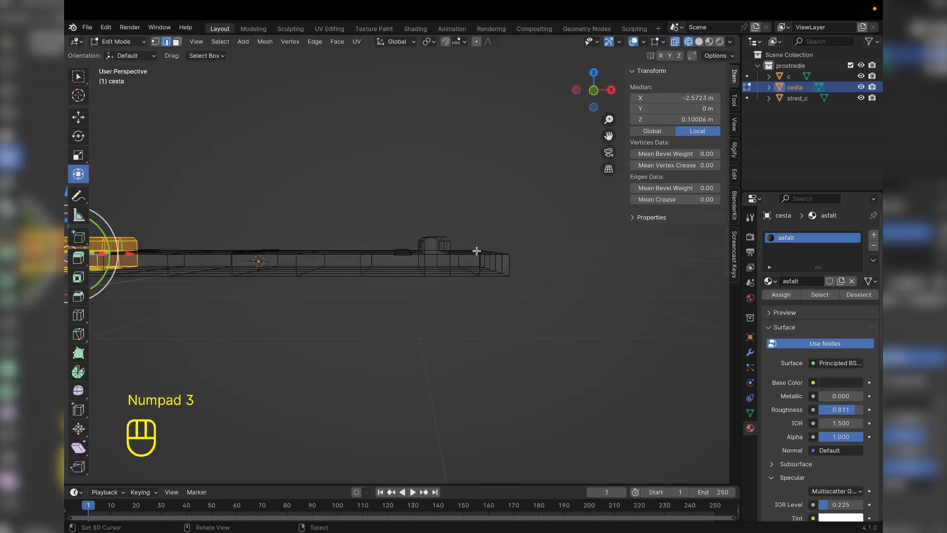
pyautogui.press('KP_1')
pyautogui.moveTo(420, 207); pyautogui.dragTo(501, 291)
pyautogui.moveTo(502, 291); pyautogui.dragTo(428, 233, button='middle')
pyautogui.press('KP_3')
pyautogui.press('KP_1')
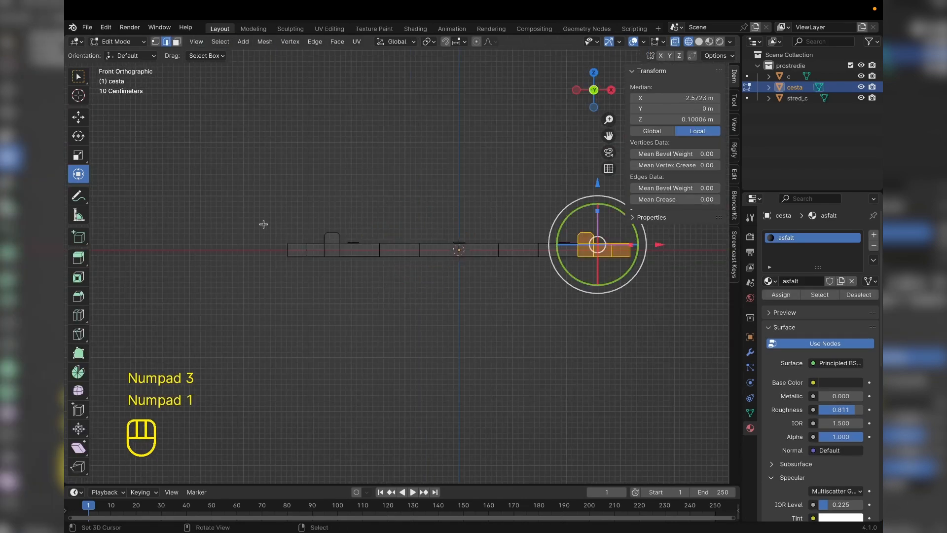
pyautogui.keyDown('shift'); pyautogui.moveTo(262, 207); pyautogui.dragTo(344, 282); pyautogui.keyUp('shift')
pyautogui.moveTo(423, 190); pyautogui.dragTo(444, 241, button='middle')
pyautogui.keyDown('shift'); pyautogui.moveTo(532, 234); pyautogui.dragTo(444, 247, button='middle'); pyautogui.keyUp('shift')
# - Add a second material to the road slab, name it obrubnik and give it a mid-grey base color
pyautogui.click(873, 236)
pyautogui.click(823, 302)
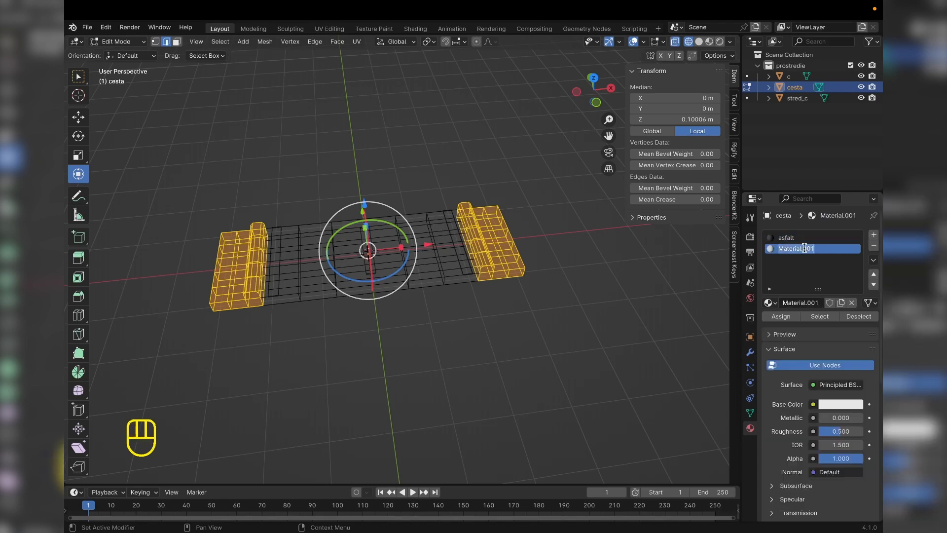
pyautogui.click(844, 404)
pyautogui.moveTo(854, 243); pyautogui.dragTo(855, 277)
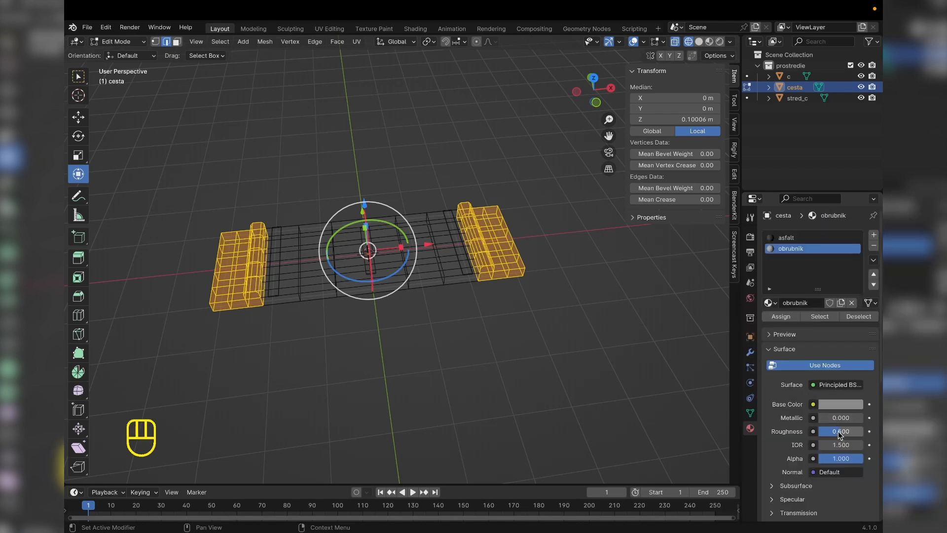
# - Set the obrubnik material's roughness to 0.596 and its specular IOR level to 0.704
pyautogui.scroll(-4, 840, 450)
pyautogui.click(774, 399)
pyautogui.click(776, 412)
pyautogui.moveTo(841, 439); pyautogui.dragTo(850, 440)
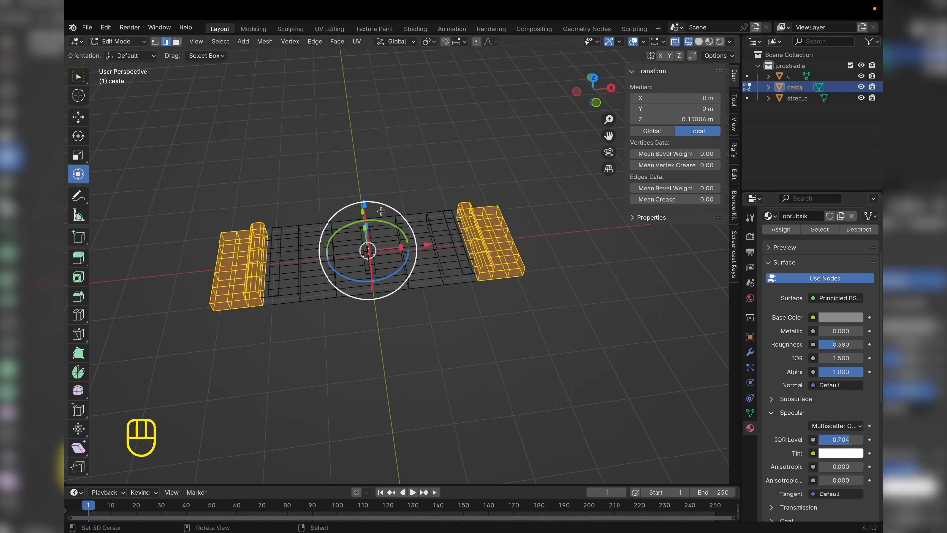
pyautogui.scroll(5, 360, 303)
pyautogui.keyDown('shift'); pyautogui.moveTo(274, 275); pyautogui.dragTo(451, 239, button='middle'); pyautogui.keyUp('shift')
# - Display the viewport in Material Preview shading and assign the obrubnik material to the selected end sections and curbs
pyautogui.click(709, 41)
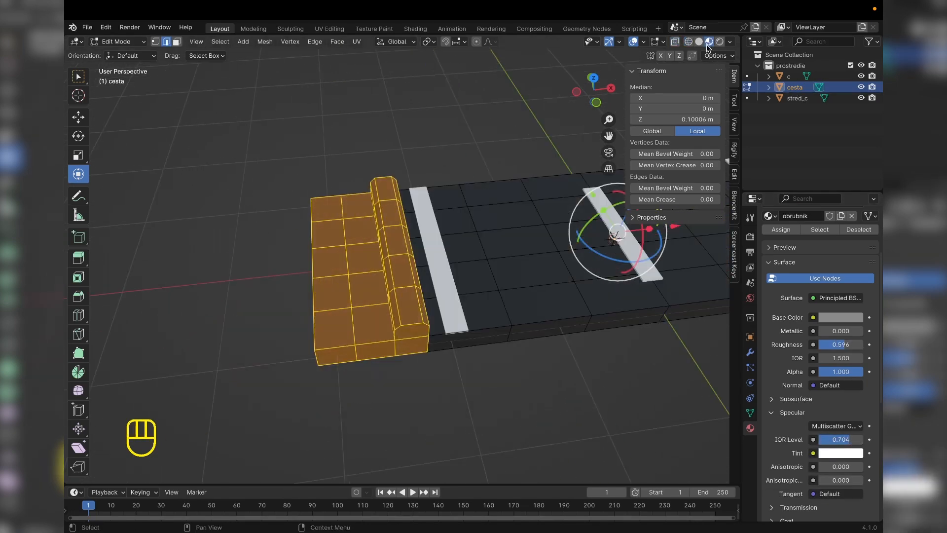
pyautogui.keyDown('shift'); pyautogui.moveTo(606, 237); pyautogui.dragTo(553, 248, button='middle'); pyautogui.keyUp('shift')
pyautogui.scroll(4, 827, 290)
pyautogui.click(781, 317)
# - Check the curbs, then return the road slab to a wireframe front view in Edit Mode
pyautogui.rightClick(414, 189)
pyautogui.moveTo(412, 270); pyautogui.dragTo(345, 217, button='middle')
pyautogui.press('Tab')
pyautogui.press('Tab')
pyautogui.keyDown('shift'); pyautogui.moveTo(488, 261); pyautogui.dragTo(450, 264, button='middle'); pyautogui.keyUp('shift')
pyautogui.press('KP_1')
pyautogui.moveTo(292, 222); pyautogui.dragTo(392, 337)
pyautogui.hotkey('shift', 'z')
# - Try to select only the flat sidewalk section outside the curb at the slab's negative X end
pyautogui.moveTo(254, 213); pyautogui.dragTo(404, 333)
pyautogui.moveTo(403, 333); pyautogui.dragTo(335, 230, button='middle')
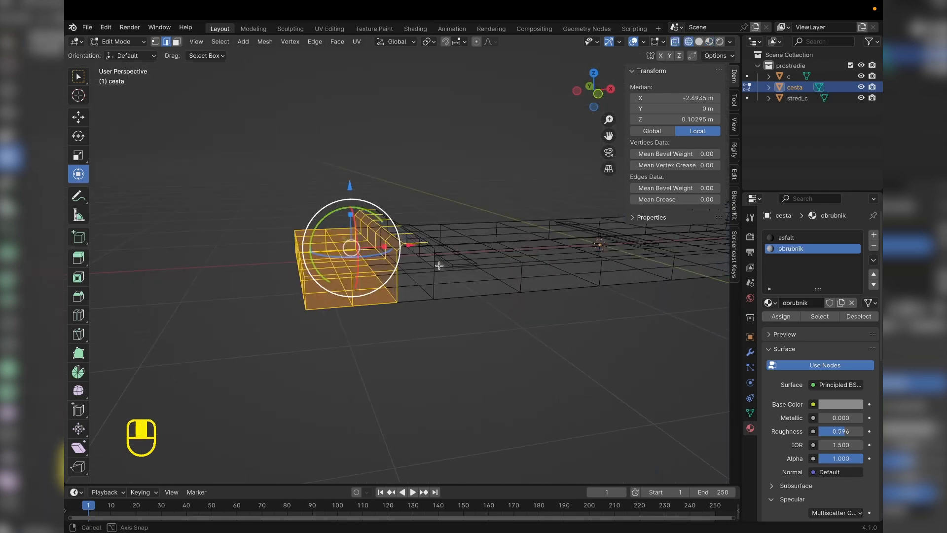
pyautogui.press('KP_3')
pyautogui.press('KP_1')
pyautogui.moveTo(335, 229); pyautogui.dragTo(418, 323)
# - Select the faces of both flat sidewalk sections outside the curbs, at the two ends of the slab
pyautogui.keyDown('shift'); pyautogui.moveTo(563, 298); pyautogui.dragTo(94, 299, button='middle'); pyautogui.keyUp('shift')
pyautogui.scroll(2, 419, 269)
pyautogui.moveTo(423, 260); pyautogui.dragTo(550, 380)
pyautogui.moveTo(395, 199); pyautogui.dragTo(636, 313, button='middle')
pyautogui.press('KP_1')
pyautogui.keyDown('shift'); pyautogui.moveTo(334, 242); pyautogui.dragTo(395, 338); pyautogui.keyUp('shift')
pyautogui.keyDown('shift'); pyautogui.moveTo(705, 301); pyautogui.dragTo(482, 298, button='middle'); pyautogui.keyUp('shift')
pyautogui.moveTo(481, 299); pyautogui.dragTo(501, 379, button='middle')
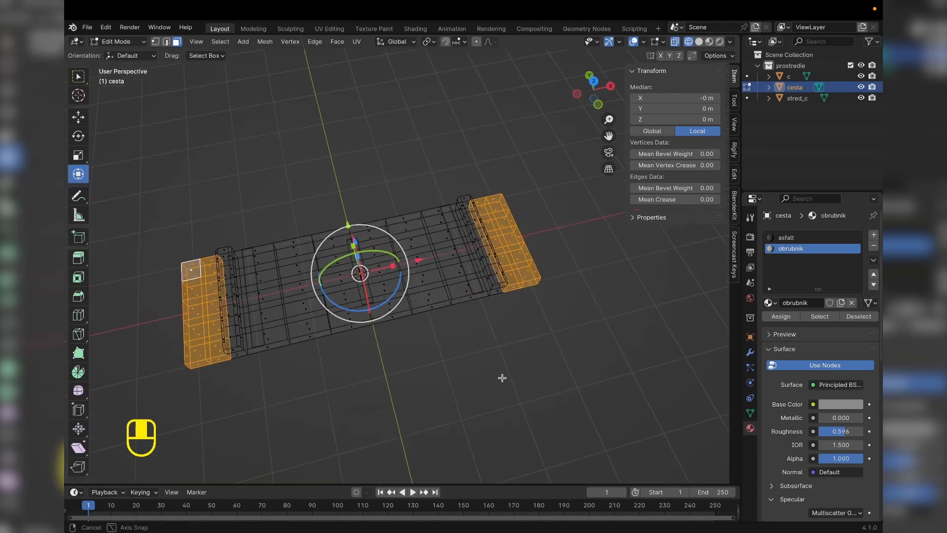
# - In Material Preview, add a third material named chodnik for the sidewalks and give it a brown base color
pyautogui.click(710, 42)
pyautogui.click(874, 235)
pyautogui.click(809, 303)
pyautogui.doubleClick(794, 259)
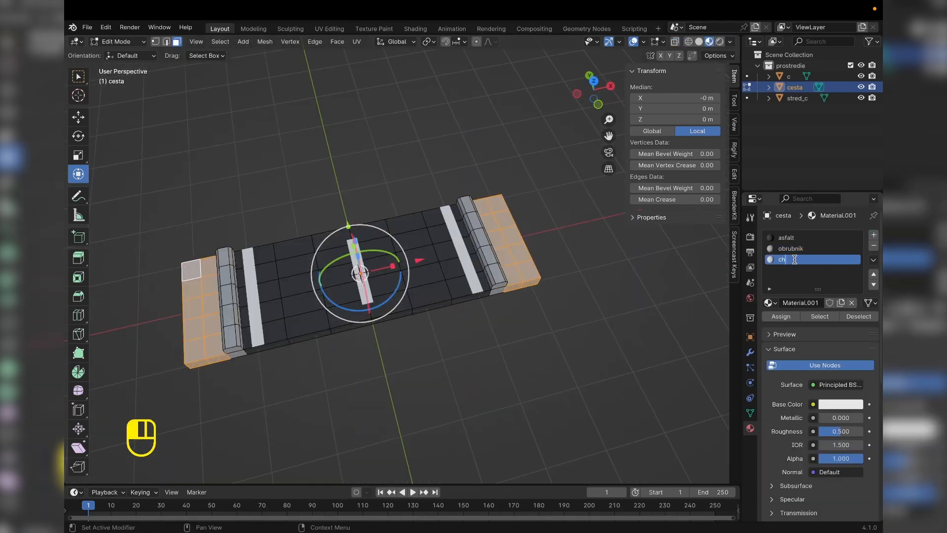
pyautogui.click(859, 404)
pyautogui.click(790, 292)
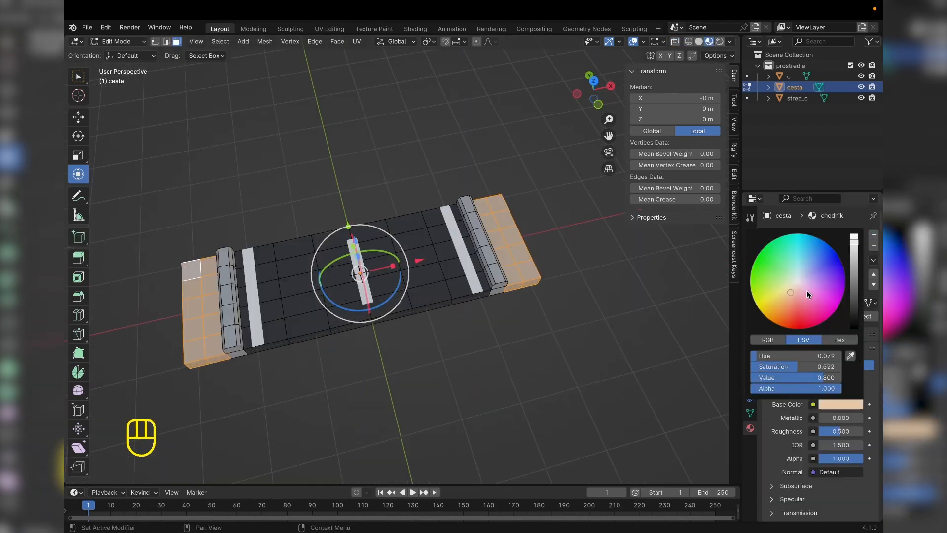
pyautogui.moveTo(857, 247); pyautogui.dragTo(856, 296)
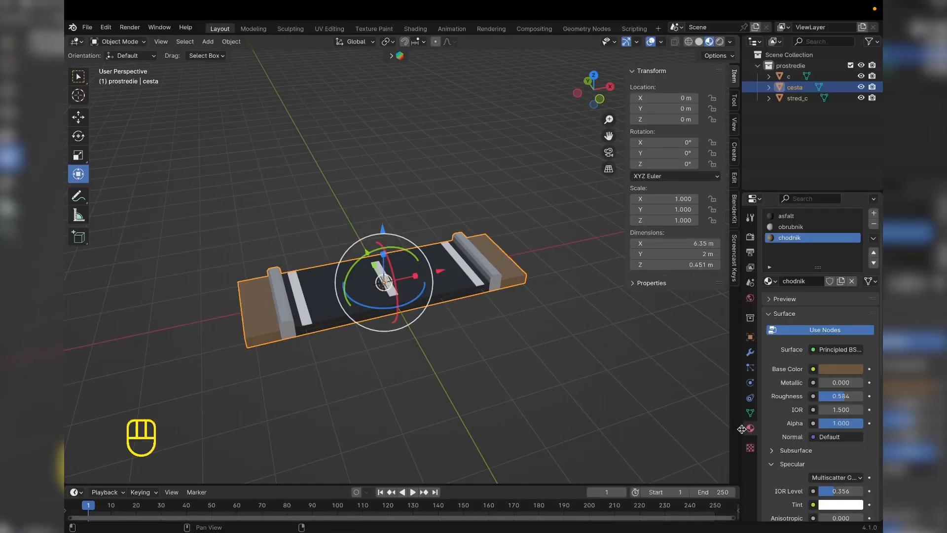
# - Add an Array modifier to the road slab
pyautogui.click(751, 353)
pyautogui.keyDown('shift'); pyautogui.moveTo(544, 262); pyautogui.dragTo(561, 272, button='middle'); pyautogui.keyUp('shift')
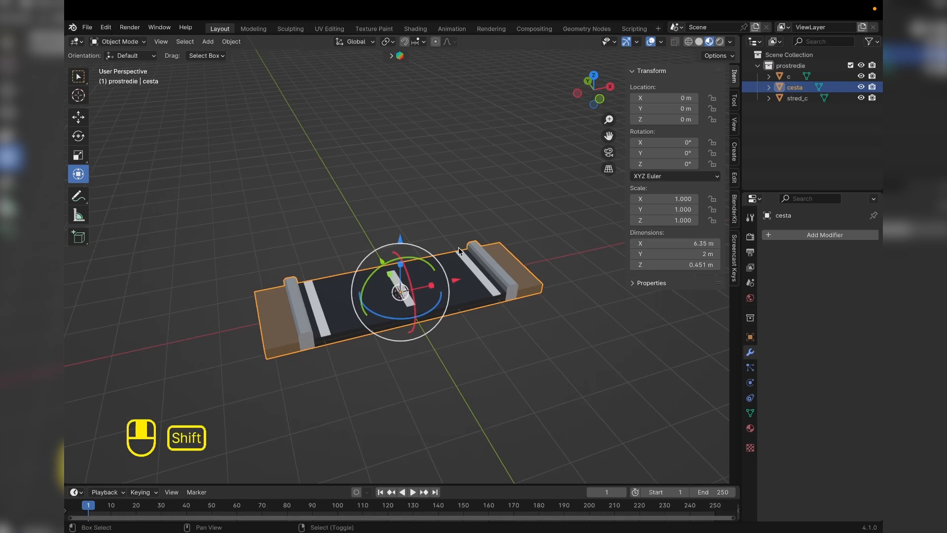
pyautogui.click(790, 235)
pyautogui.moveTo(806, 271)
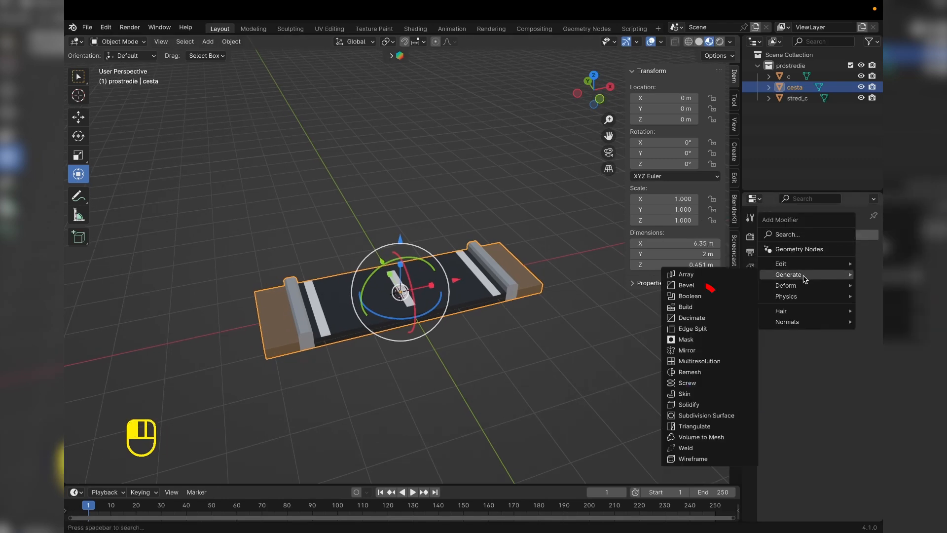
pyautogui.click(690, 274)
pyautogui.keyDown('shift'); pyautogui.moveTo(547, 288); pyautogui.dragTo(498, 313, button='middle'); pyautogui.keyUp('shift')
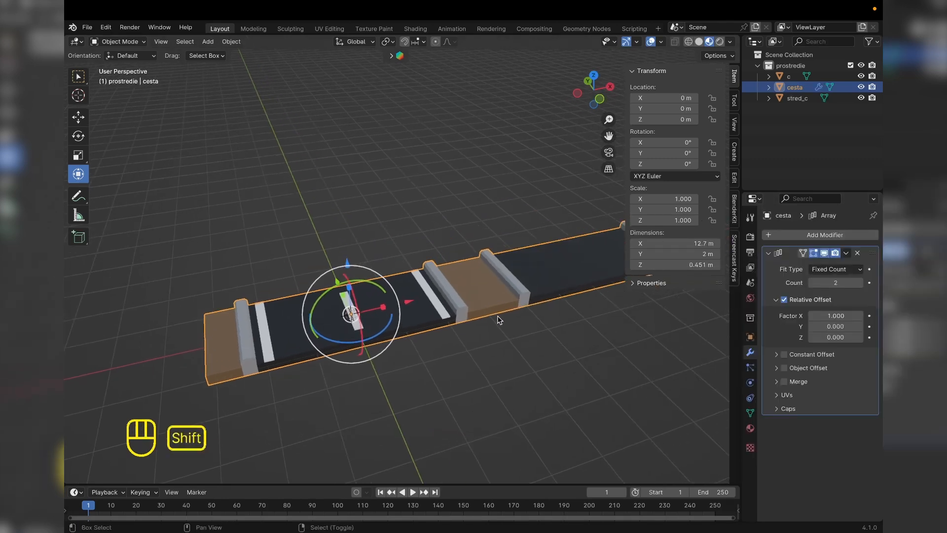
# - Set the road slab array's relative offset to 0 in X and 1 in Y
pyautogui.click(840, 327)
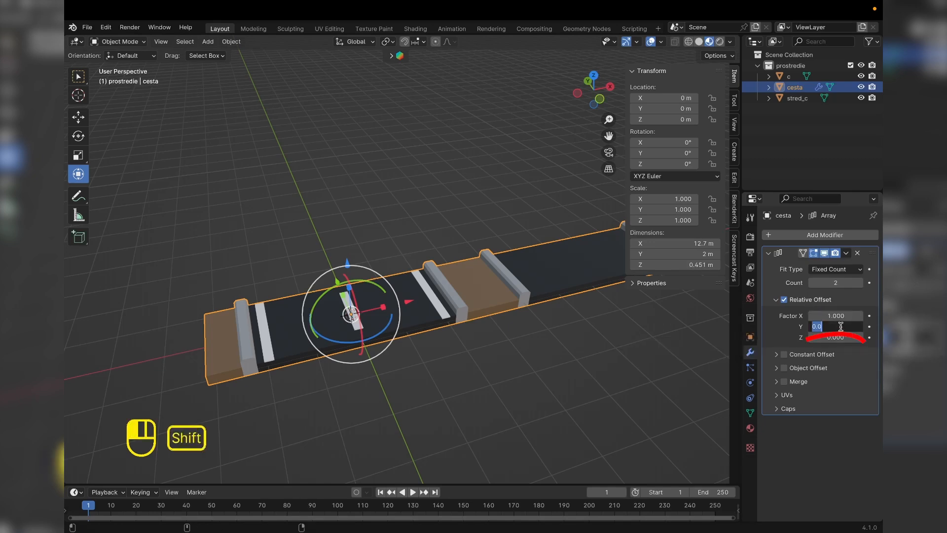
pyautogui.click(845, 315)
pyautogui.press('Return')
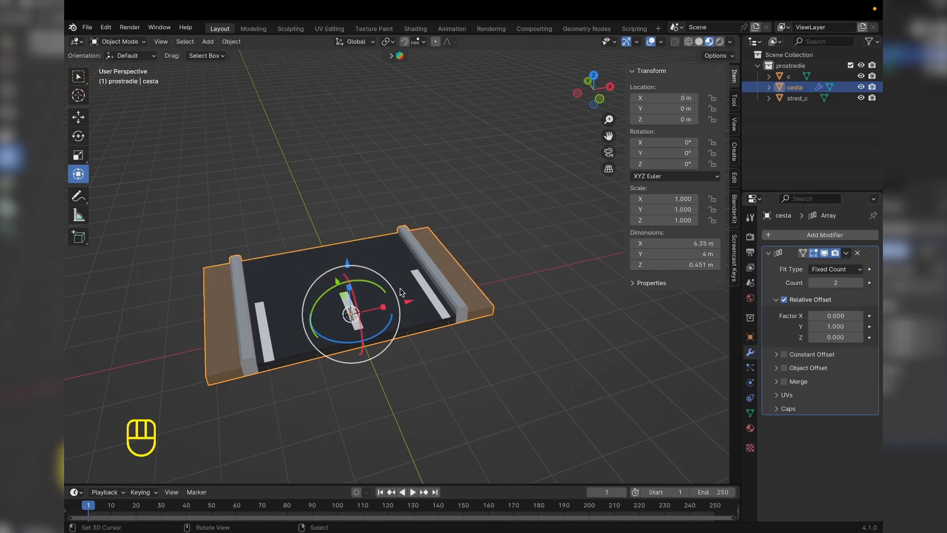
pyautogui.keyDown('shift'); pyautogui.moveTo(435, 240); pyautogui.dragTo(490, 215, button='middle'); pyautogui.keyUp('shift')
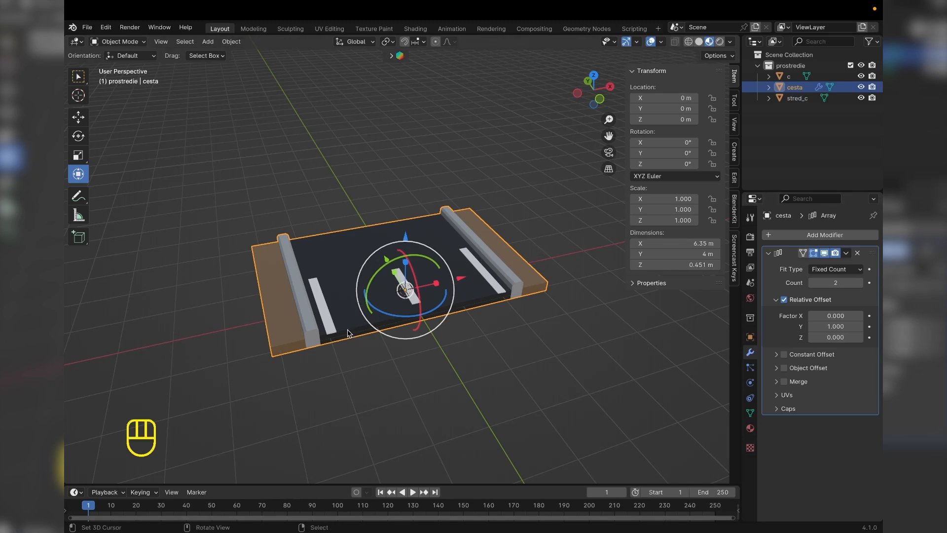
# - Add an Array modifier to the side stripes with a relative offset of 0 in X and 1 in Y
pyautogui.scroll(2, 304, 315)
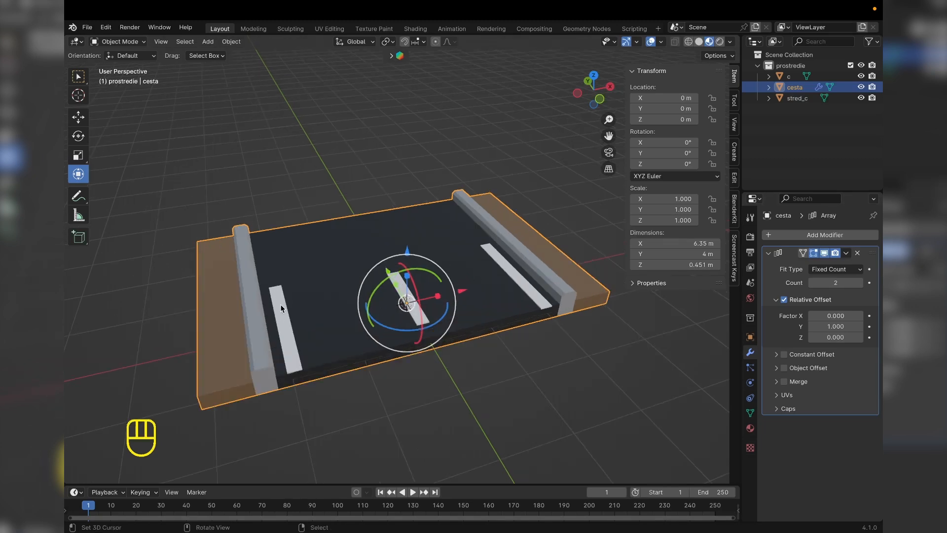
pyautogui.click(280, 304)
pyautogui.click(825, 235)
pyautogui.moveTo(794, 237)
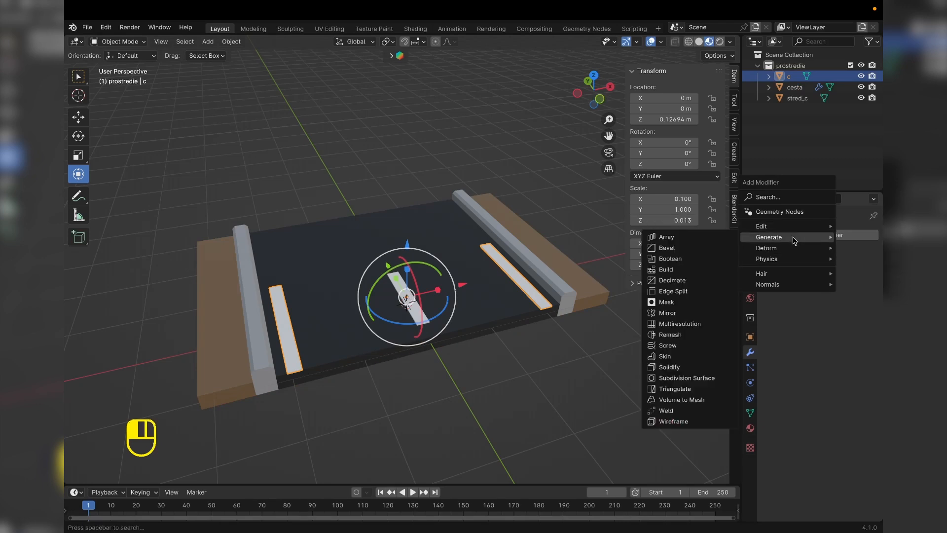
pyautogui.click(667, 237)
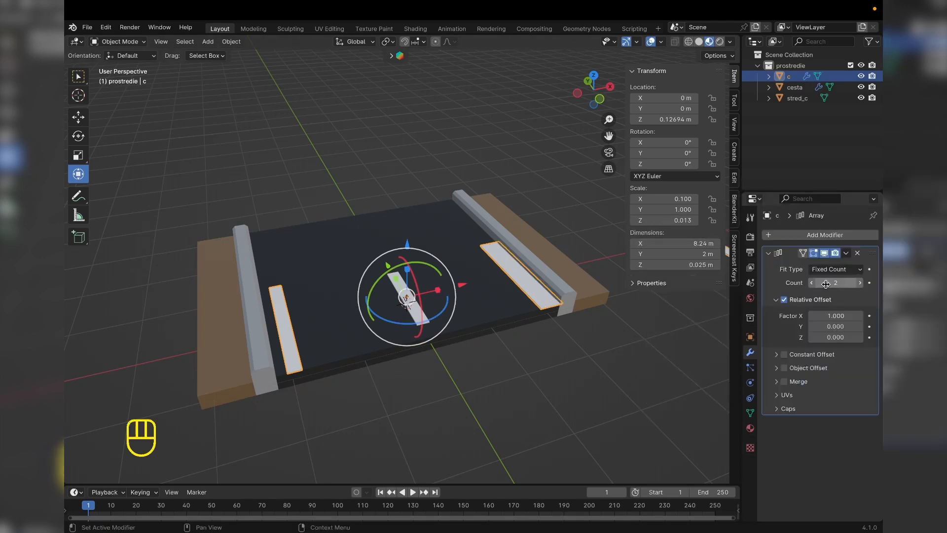
pyautogui.click(837, 314)
pyautogui.write('0')
pyautogui.press('Return')
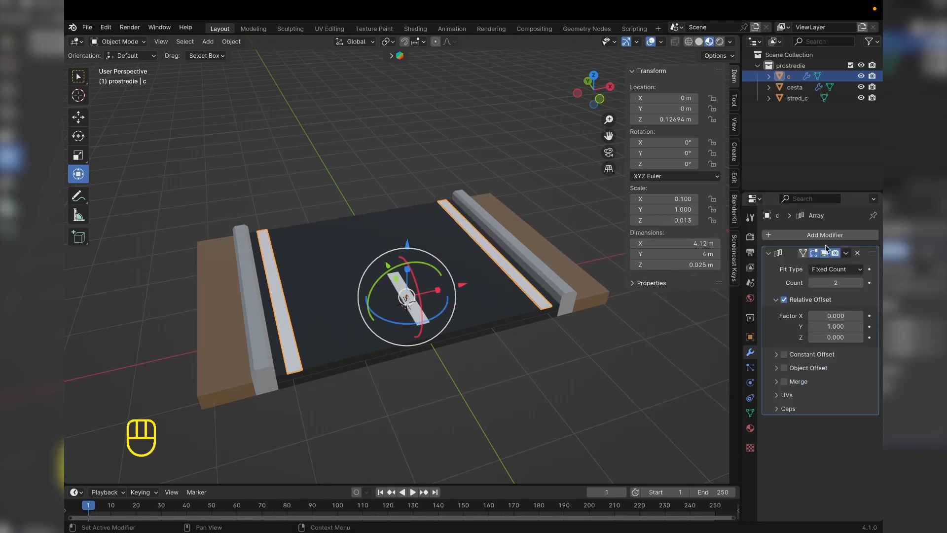
# - Add an Array modifier to the centre stripe with a relative offset of 0 in X and 1 in Y
pyautogui.click(418, 315)
pyautogui.click(825, 235)
pyautogui.moveTo(794, 244)
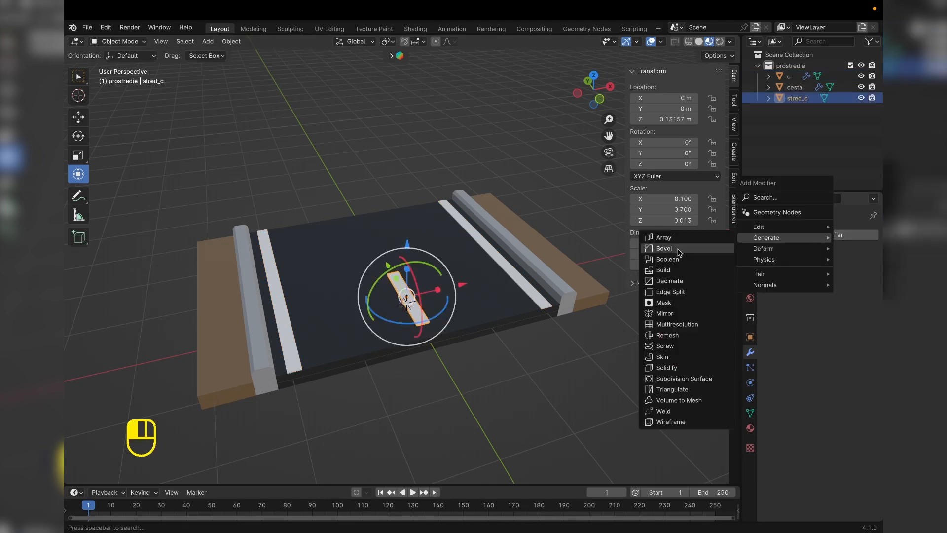
pyautogui.click(662, 249)
pyautogui.click(832, 317)
pyautogui.write('0')
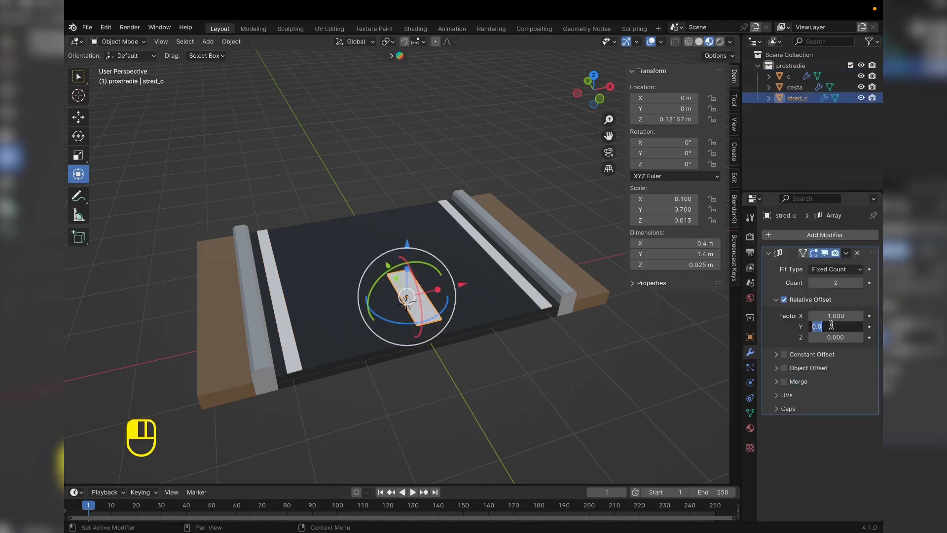
pyautogui.press('Tab')
pyautogui.write('1')
pyautogui.press('Return')
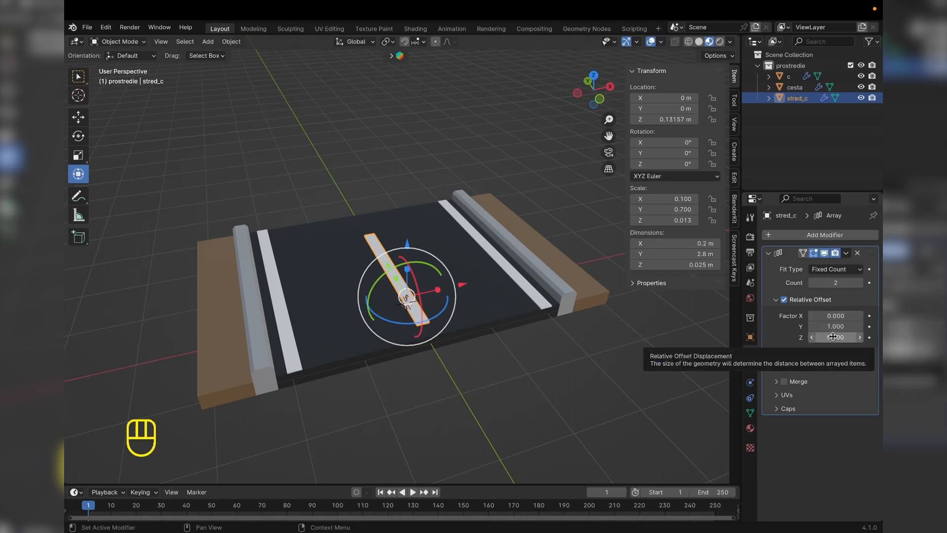
# - Set the centre stripe array's relative Y offset to 1.400 and inspect the gap between the dashes
pyautogui.moveTo(834, 326); pyautogui.dragTo(824, 326)
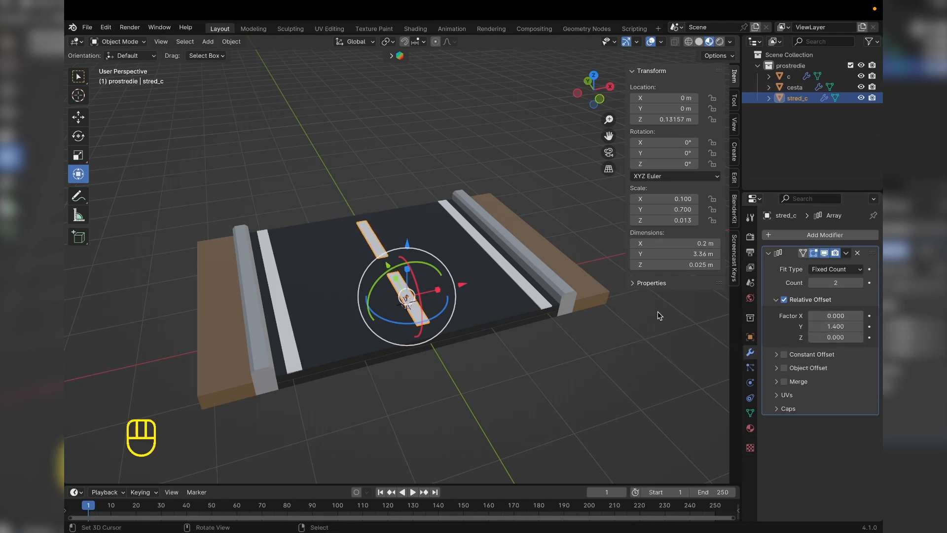
pyautogui.moveTo(507, 301)
pyautogui.mouseDown(button='middle')
pyautogui.moveTo(566, 287)
pyautogui.moveTo(582, 307)
pyautogui.moveTo(505, 311)
pyautogui.mouseUp(button='middle')
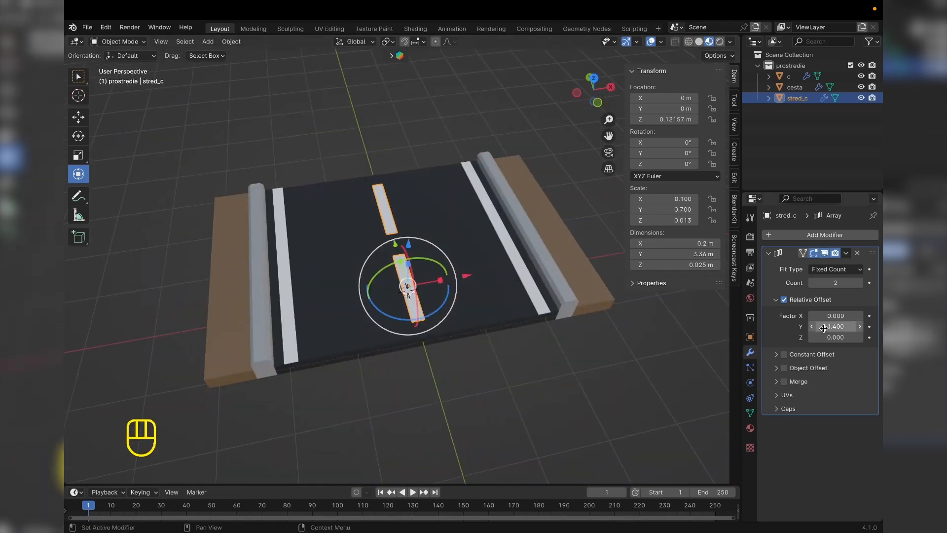
pyautogui.moveTo(484, 258); pyautogui.dragTo(563, 230, button='middle')
pyautogui.moveTo(827, 326); pyautogui.dragTo(839, 326)
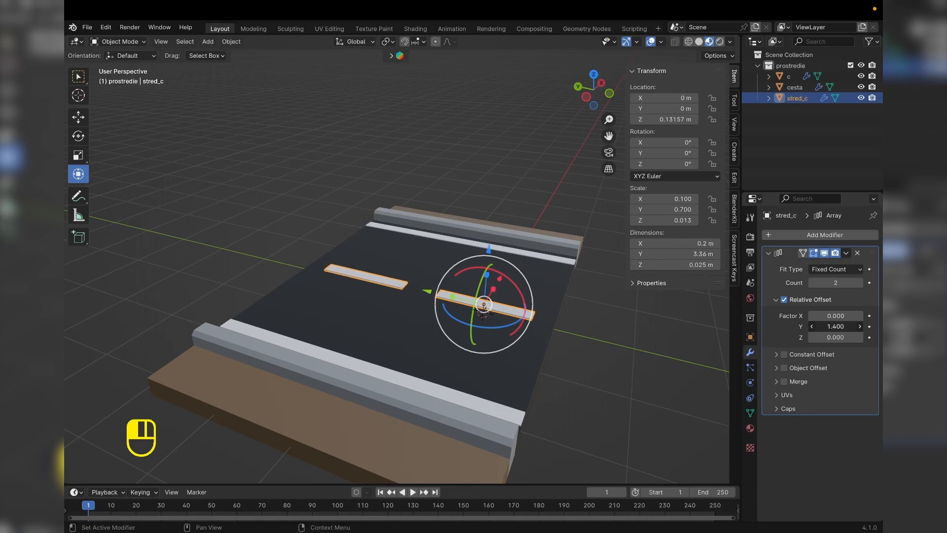
pyautogui.moveTo(543, 306); pyautogui.dragTo(437, 278, button='middle')
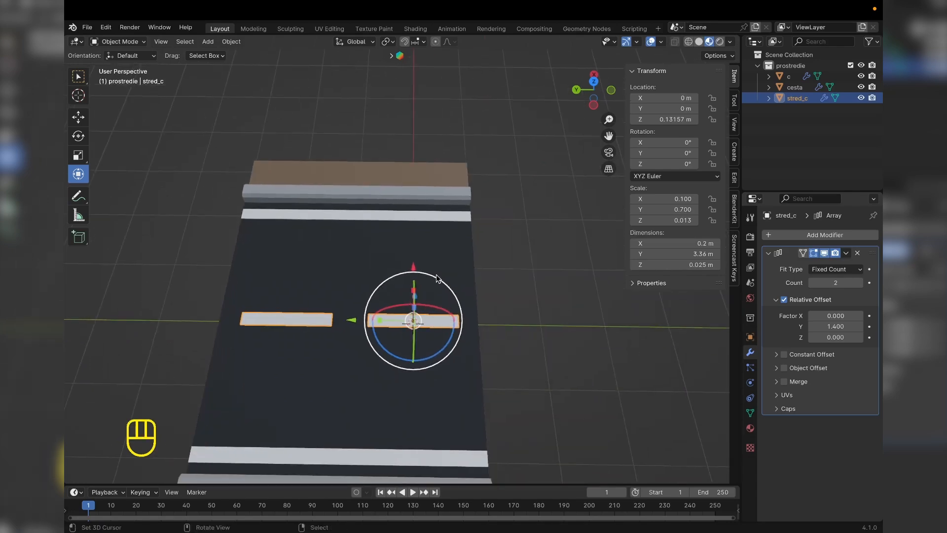
pyautogui.moveTo(528, 222); pyautogui.dragTo(503, 246, button='middle')
pyautogui.scroll(-4, 435, 202)
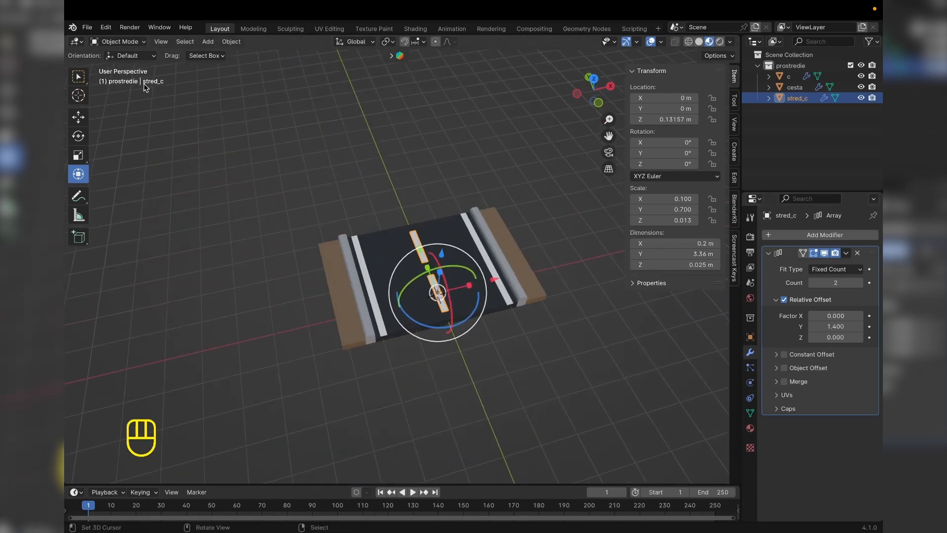
# - Add a Path curve, raise it to about 2.59 m in Z, and open it in Edit Mode from the top view
pyautogui.click(208, 41)
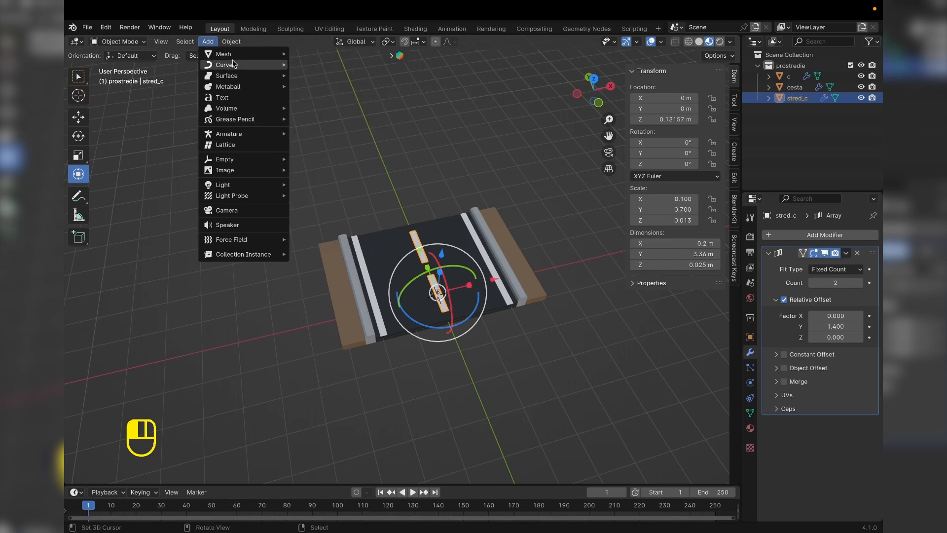
pyautogui.moveTo(233, 65)
pyautogui.click(316, 113)
pyautogui.moveTo(442, 248); pyautogui.dragTo(450, 198)
pyautogui.press('KP_7')
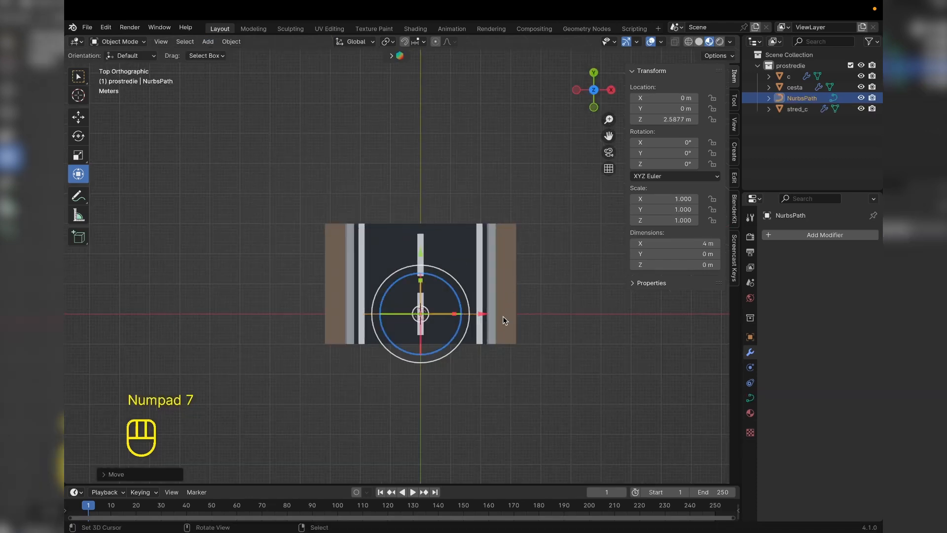
pyautogui.press('Tab')
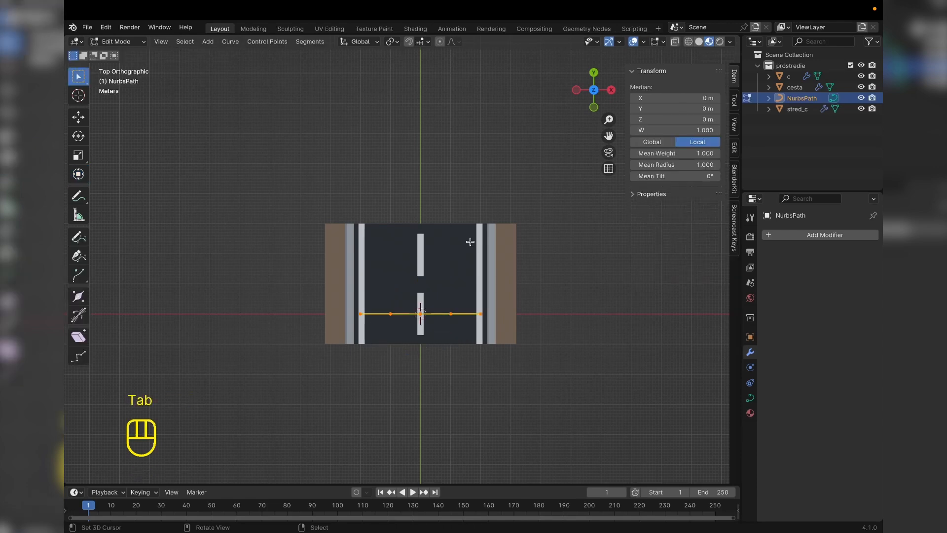
# - Rotate the path's points in Edit Mode so the curve runs lengthwise along the Y axis, and return to Object Mode
pyautogui.press('r')
pyautogui.click(470, 242)
pyautogui.press('Tab')
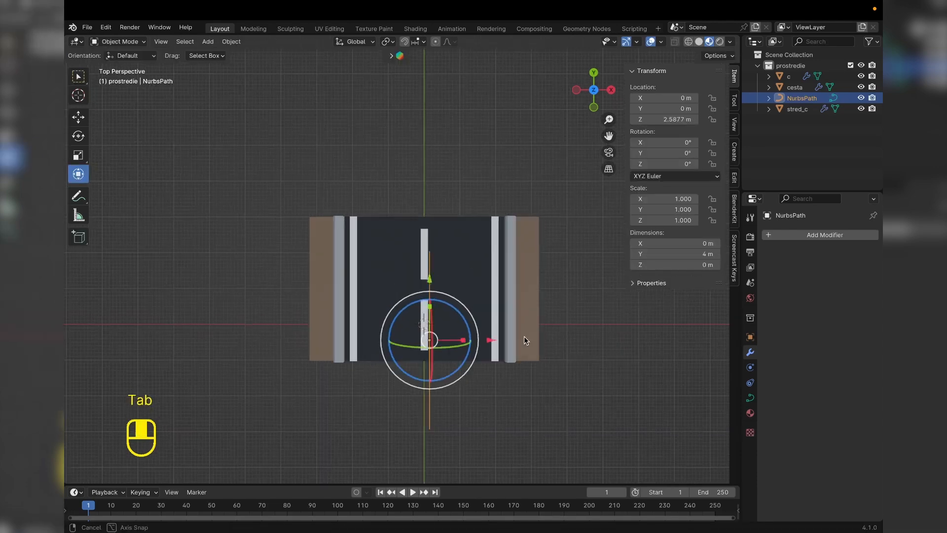
# - Lower the path to about 0.457 m in Z, closer above the road surface
pyautogui.moveTo(524, 338); pyautogui.dragTo(554, 323, button='middle')
pyautogui.moveTo(496, 264); pyautogui.dragTo(493, 339)
pyautogui.keyDown('shift'); pyautogui.moveTo(563, 370); pyautogui.dragTo(446, 289, button='middle'); pyautogui.keyUp('shift')
pyautogui.scroll(3, 446, 289)
pyautogui.keyDown('shift'); pyautogui.moveTo(429, 240); pyautogui.dragTo(449, 196, button='middle'); pyautogui.keyUp('shift')
# - Add a Curve modifier to the road and assign the path as its curve object
pyautogui.click(436, 267)
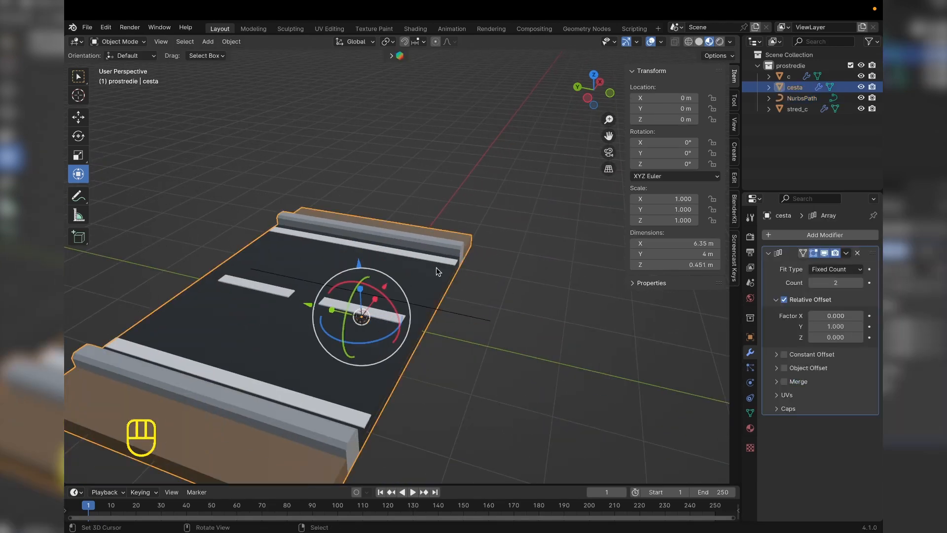
pyautogui.click(839, 237)
pyautogui.moveTo(839, 247)
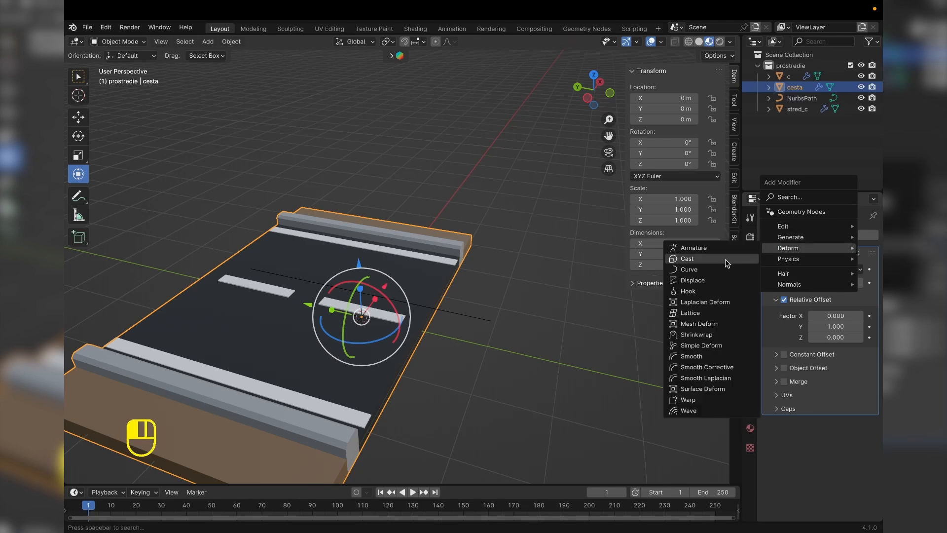
pyautogui.click(726, 270)
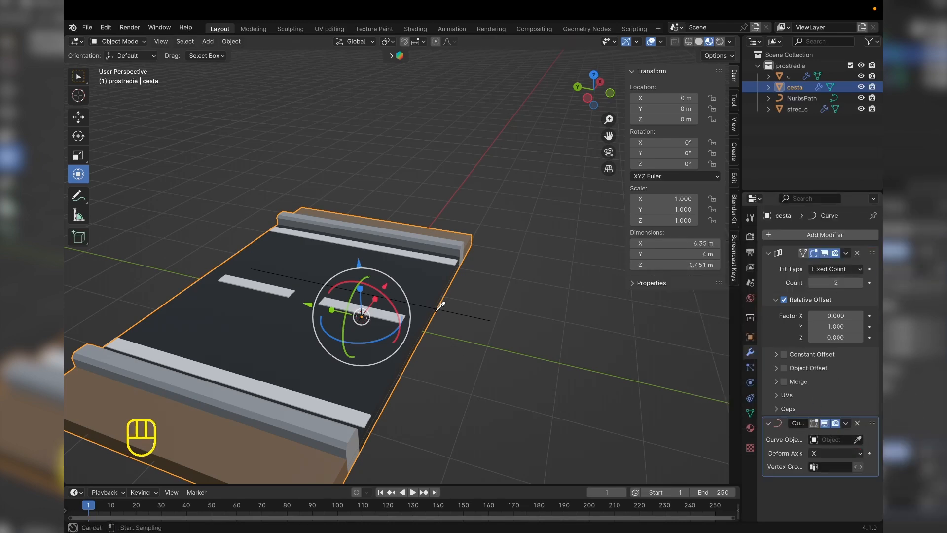
pyautogui.click(438, 309)
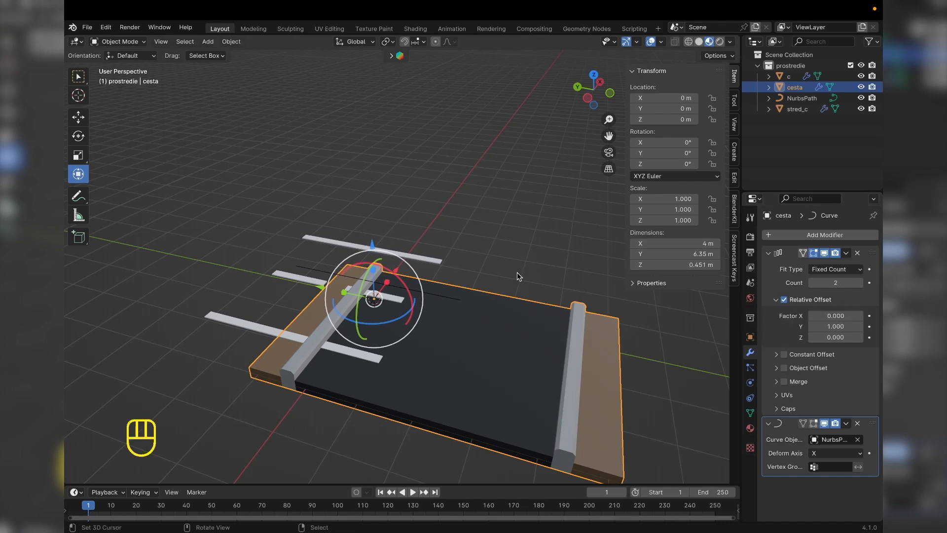
# - Try deform axes -Y, -Z, -X and Y in the road's Curve modifier, and return it to X
pyautogui.click(843, 453)
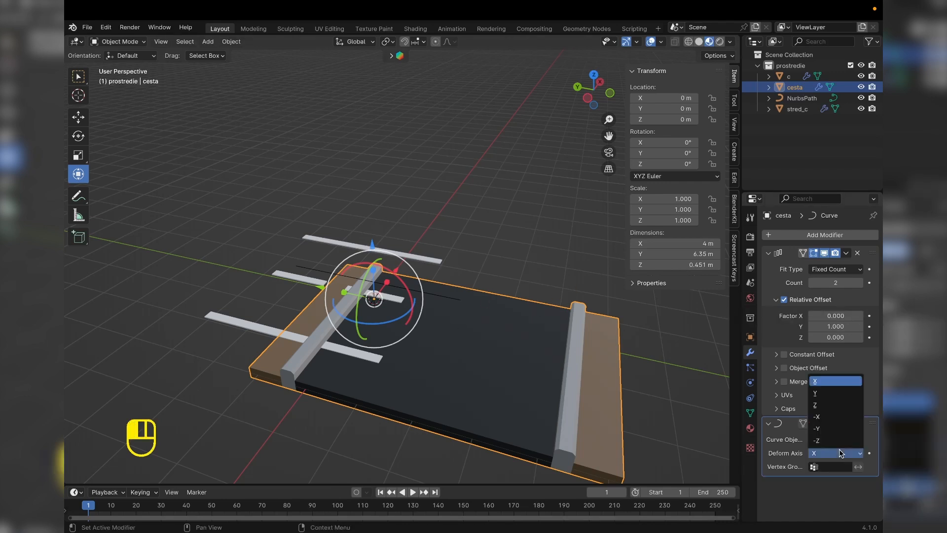
pyautogui.click(839, 428)
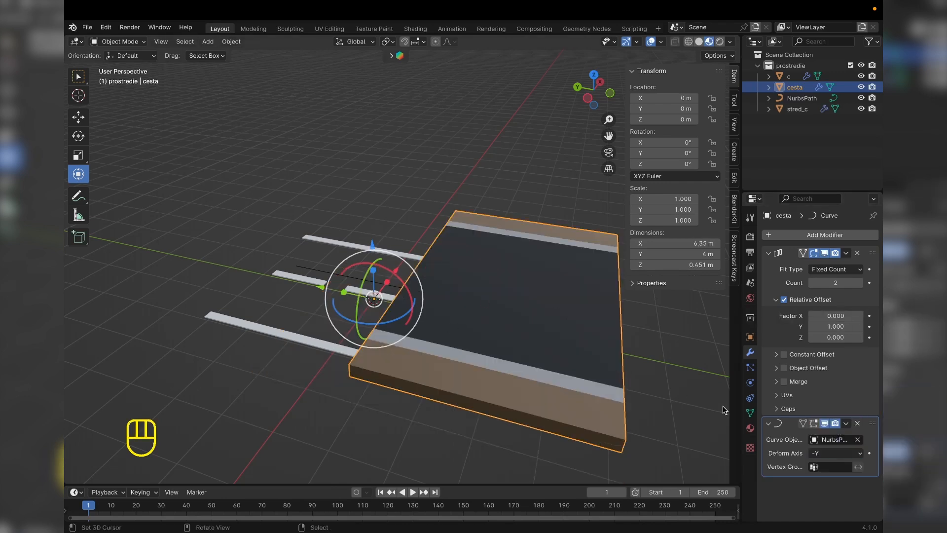
pyautogui.moveTo(593, 366)
pyautogui.mouseDown(button='middle')
pyautogui.moveTo(621, 318)
pyautogui.moveTo(599, 362)
pyautogui.mouseUp(button='middle')
pyautogui.click(836, 453)
pyautogui.click(829, 441)
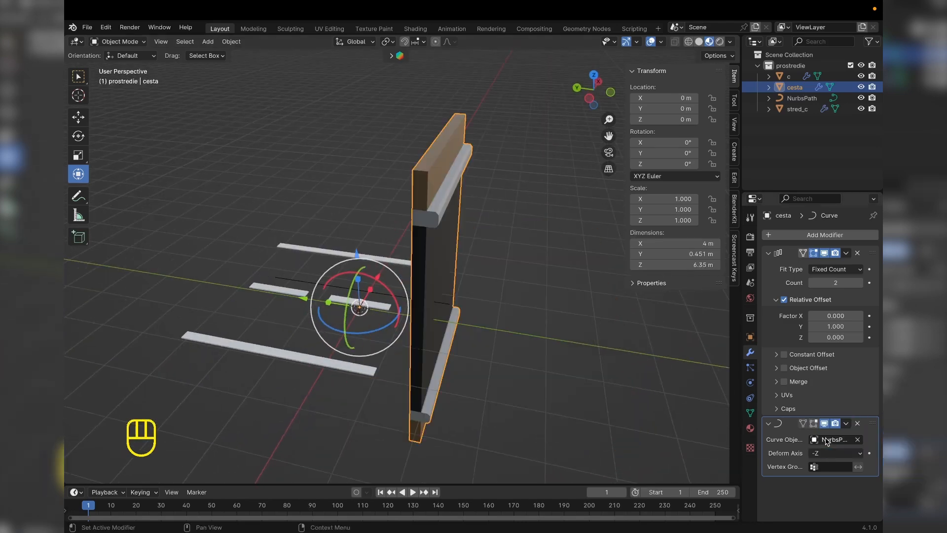
pyautogui.click(829, 453)
pyautogui.click(832, 417)
pyautogui.click(827, 453)
pyautogui.click(837, 392)
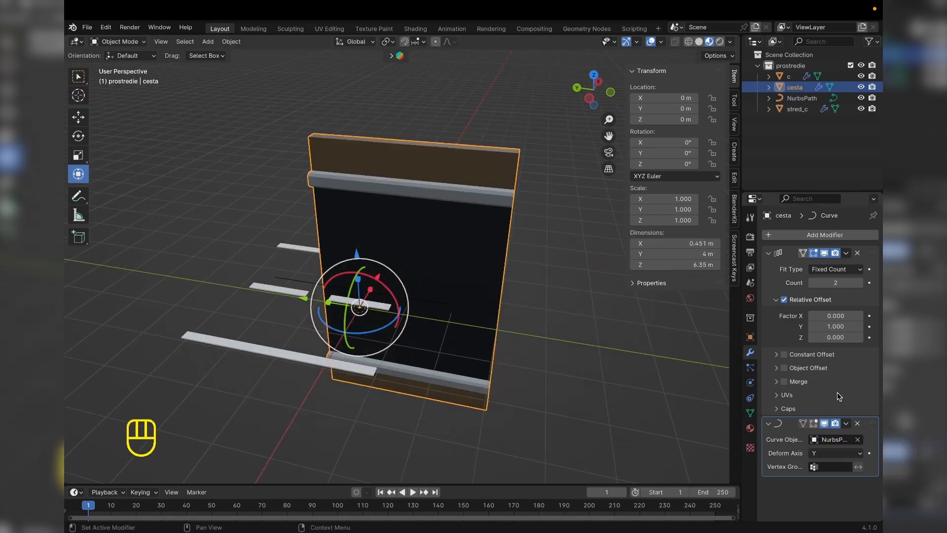
pyautogui.click(835, 453)
pyautogui.click(832, 387)
# - Compare the Y, Z, -Y and -Z deform axes again on the road's Curve modifier, ending with X
pyautogui.click(833, 452)
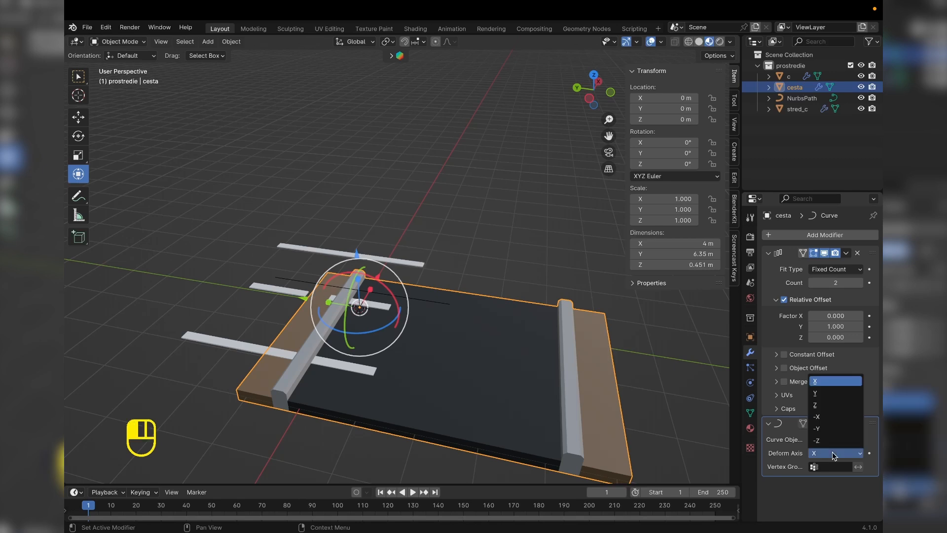
pyautogui.click(833, 393)
pyautogui.click(833, 453)
pyautogui.click(831, 439)
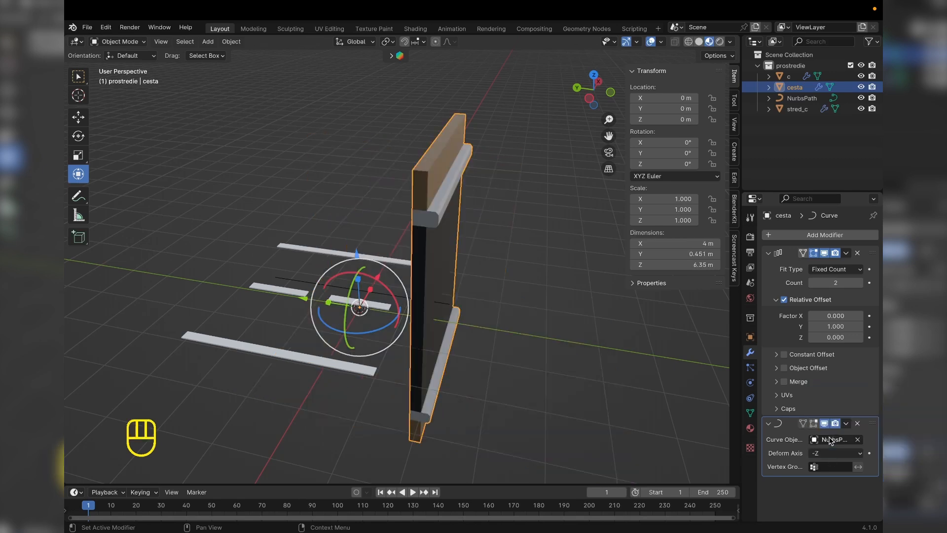
pyautogui.click(833, 452)
pyautogui.click(832, 427)
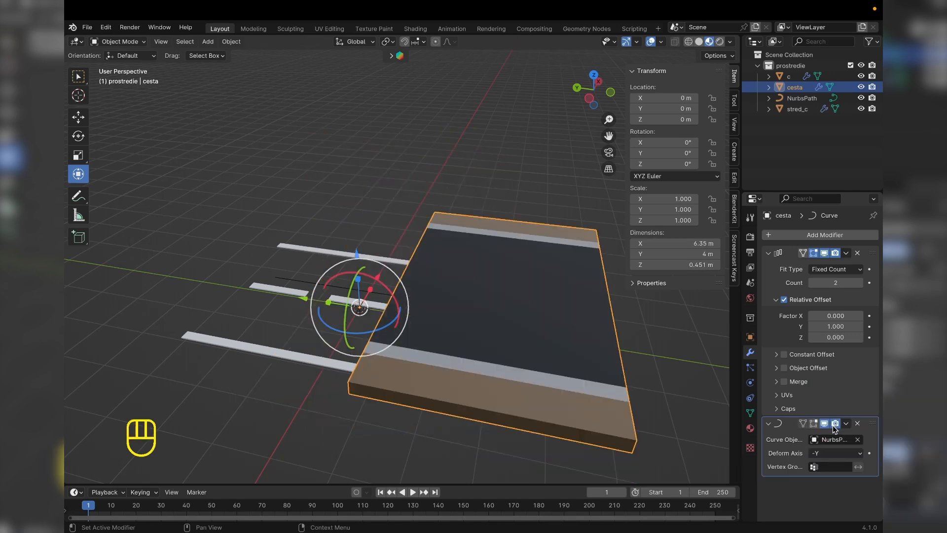
pyautogui.click(834, 453)
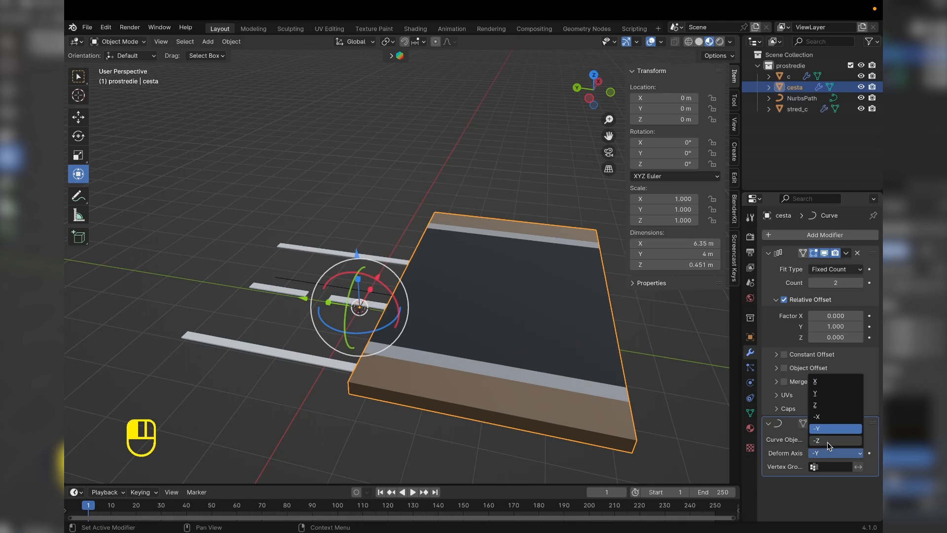
pyautogui.click(828, 442)
pyautogui.click(829, 452)
pyautogui.click(827, 406)
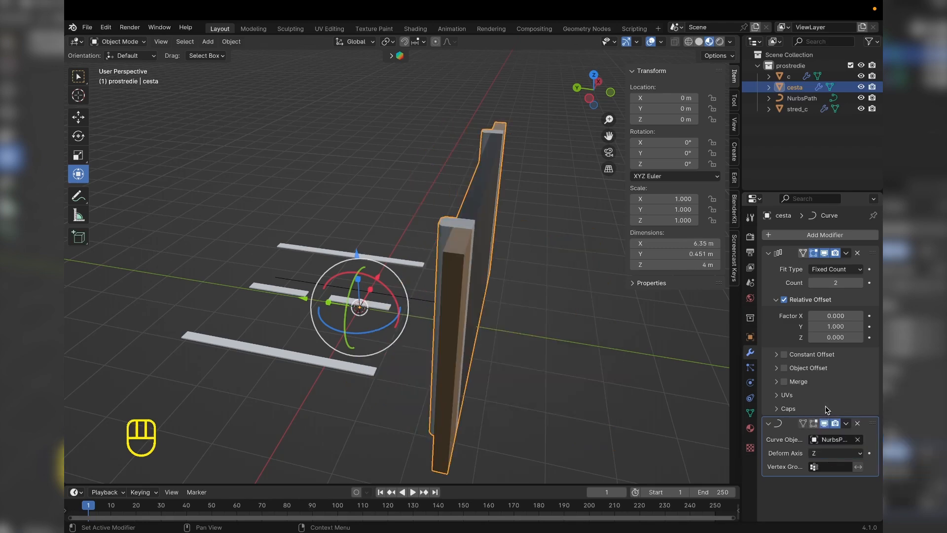
pyautogui.click(838, 454)
pyautogui.click(836, 443)
pyautogui.click(837, 452)
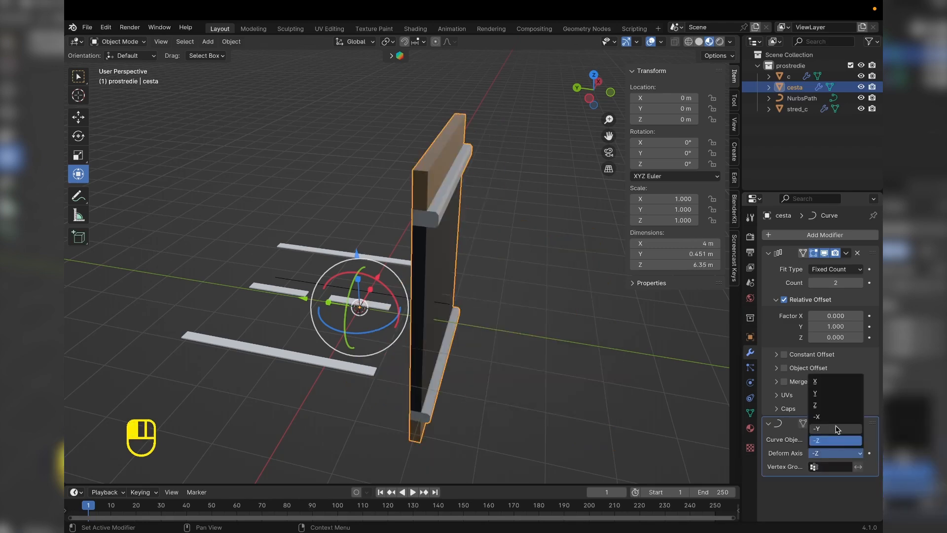
pyautogui.click(837, 429)
pyautogui.click(837, 453)
pyautogui.click(837, 394)
pyautogui.click(837, 452)
pyautogui.click(837, 382)
# - Select the path and toggle the X-ray and wireframe displays to view it through the road
pyautogui.moveTo(508, 331); pyautogui.dragTo(411, 335, button='middle')
pyautogui.click(466, 294)
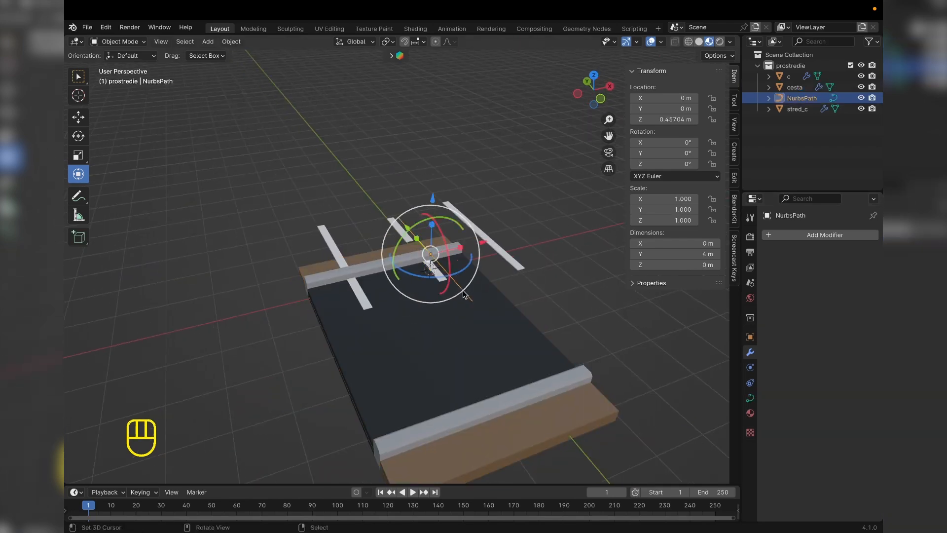
pyautogui.moveTo(421, 275); pyautogui.dragTo(465, 250)
pyautogui.hotkey('alt', 'z')
pyautogui.hotkey('shift', 'z')
pyautogui.hotkey('shift', 'z')
pyautogui.press('super+z')
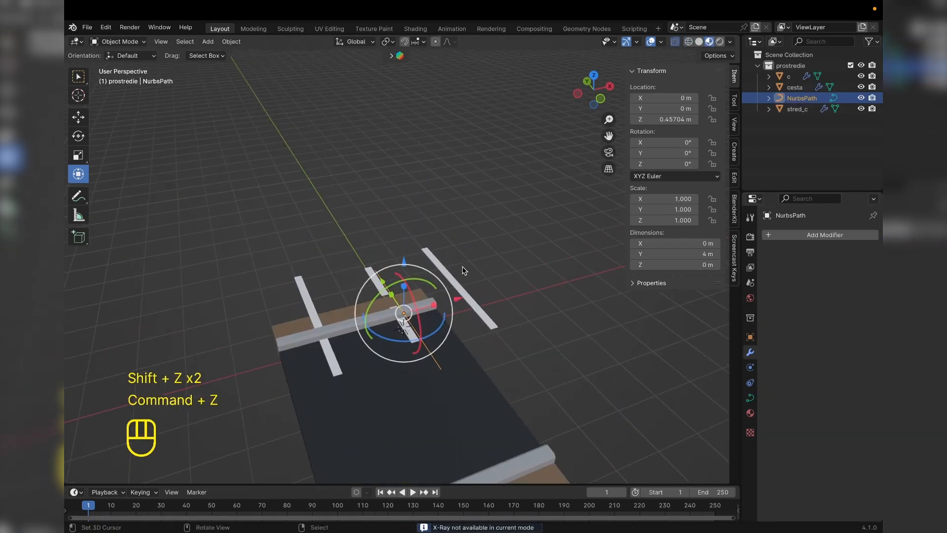
# - Rotate the path's points from the top view so the curve lies along the X axis
pyautogui.press('KP_7')
pyautogui.press('Tab')
pyautogui.press('Tab')
pyautogui.press('r')
pyautogui.click(492, 226)
pyautogui.moveTo(493, 226); pyautogui.dragTo(473, 216, button='middle')
pyautogui.press('super+z')
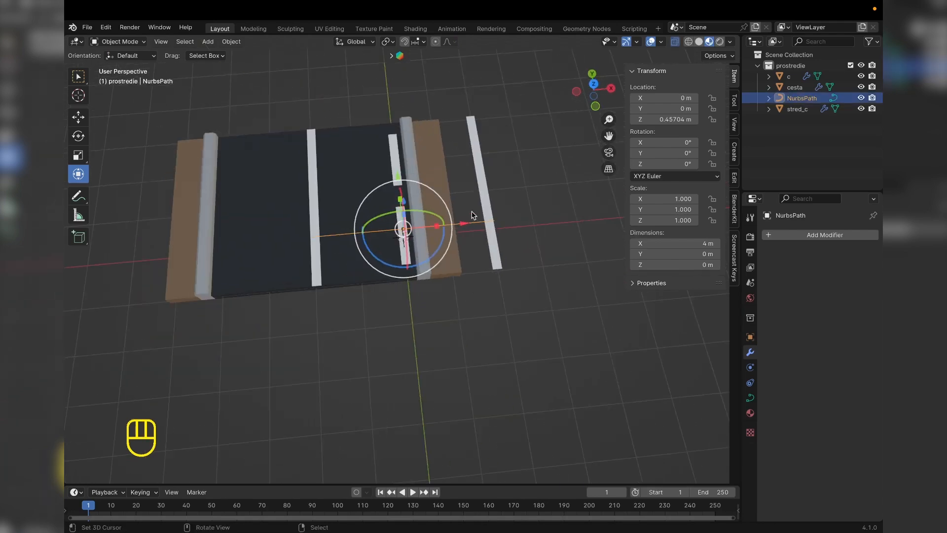
# - Rotate the whole path object by -90° in the top view so it runs along the road
pyautogui.press('KP_9')
pyautogui.press('KP_7')
pyautogui.write('r90')
pyautogui.press('BackSpace')
pyautogui.press('BackSpace')
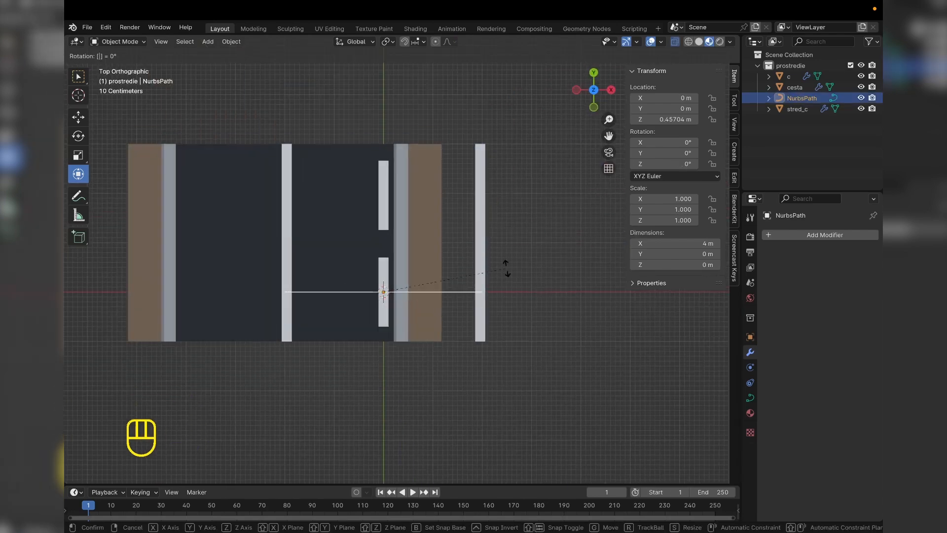
pyautogui.write('-90')
pyautogui.click(507, 268)
pyautogui.moveTo(495, 271); pyautogui.dragTo(470, 275, button='middle')
# - Add a second Curve modifier to the road, assign the path to it, and undo that assignment
pyautogui.click(448, 244)
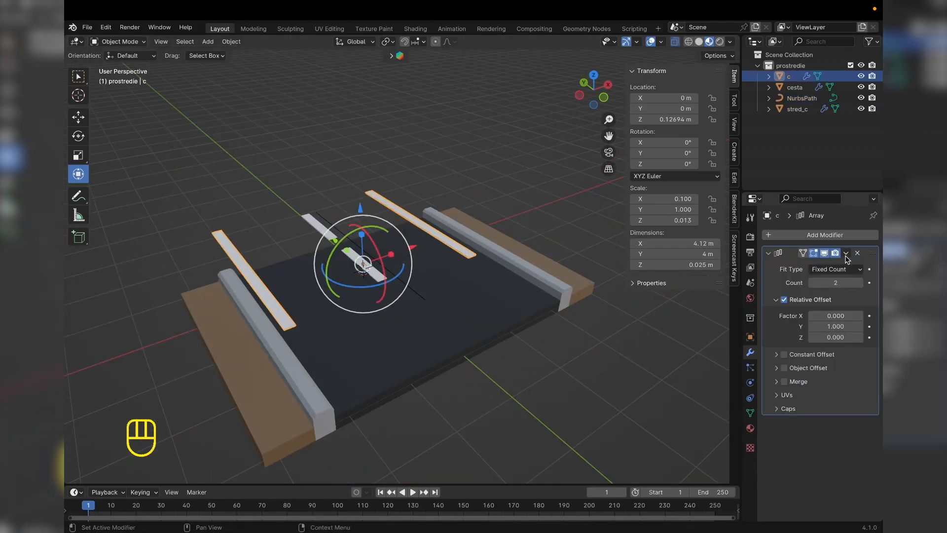
pyautogui.click(457, 290)
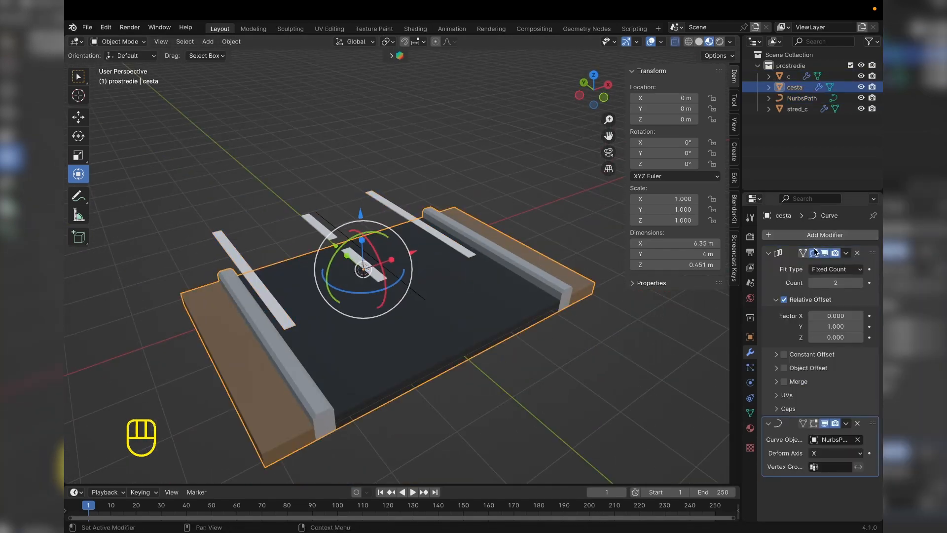
pyautogui.click(784, 235)
pyautogui.moveTo(784, 238)
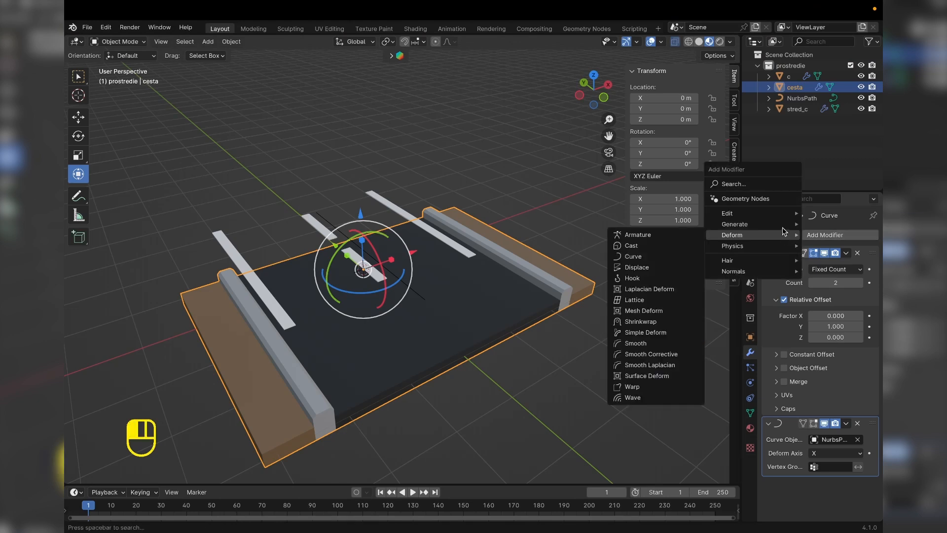
pyautogui.click(634, 256)
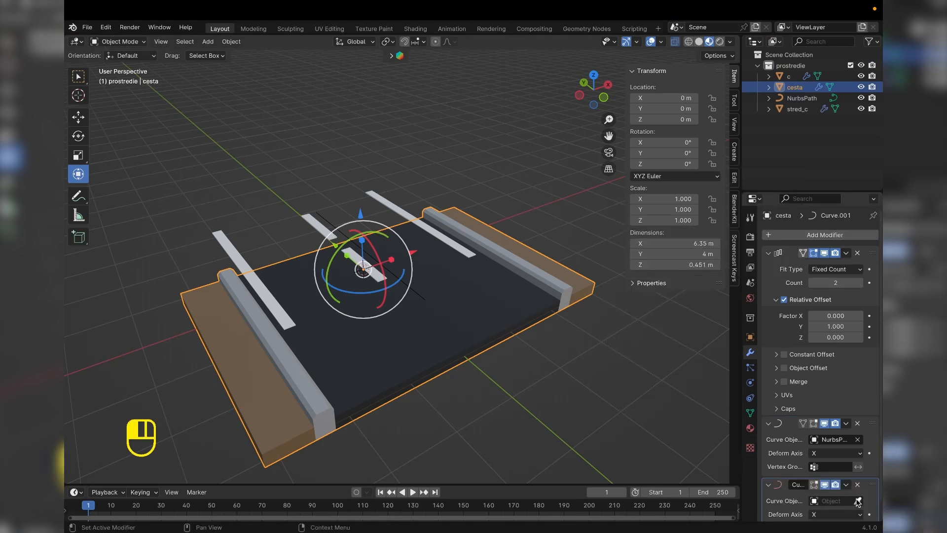
pyautogui.click(419, 296)
pyautogui.keyDown('shift'); pyautogui.moveTo(549, 285); pyautogui.dragTo(517, 239, button='middle'); pyautogui.keyUp('shift')
pyautogui.press('super+z')
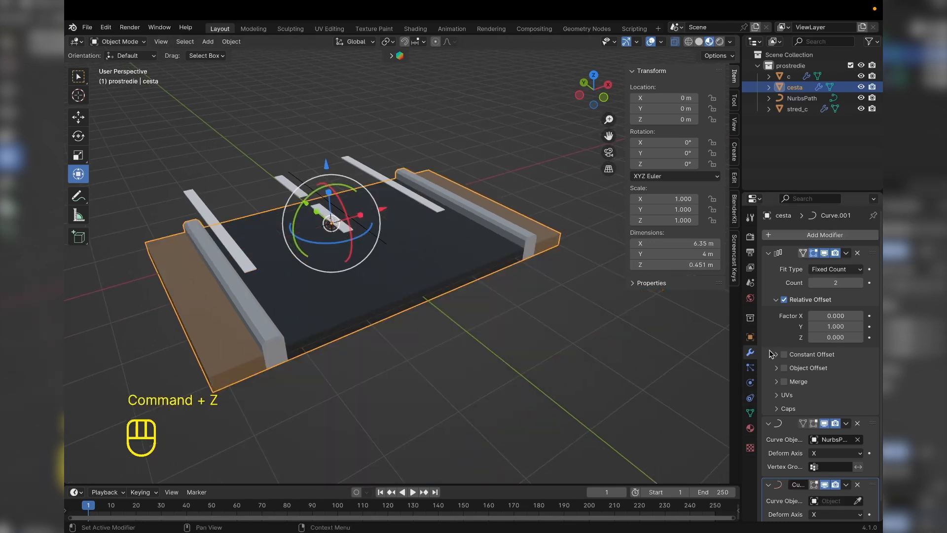
# - Add a Curve modifier to the side stripes with the path as its curve object
pyautogui.click(422, 207)
pyautogui.click(819, 235)
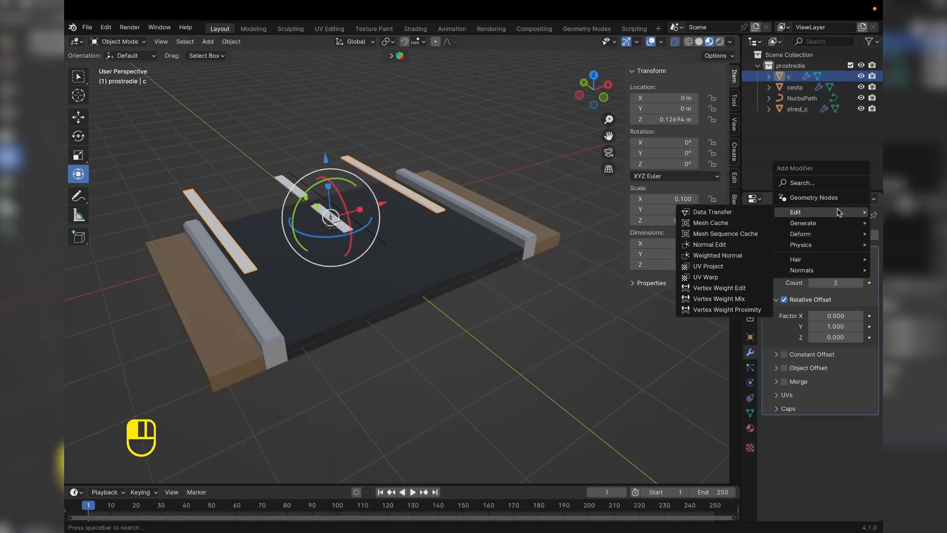
pyautogui.moveTo(819, 234)
pyautogui.click(709, 257)
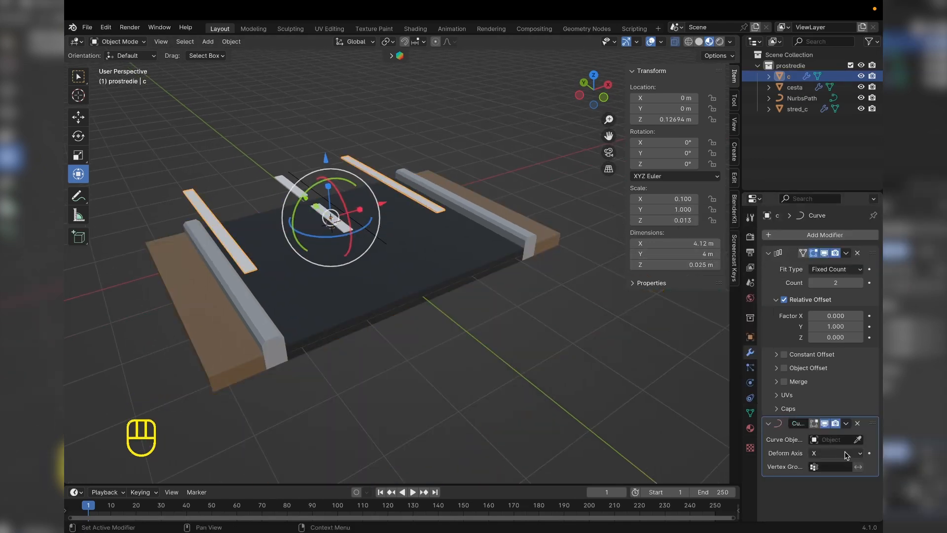
pyautogui.click(384, 241)
pyautogui.keyDown('shift'); pyautogui.moveTo(456, 229); pyautogui.dragTo(477, 260, button='middle'); pyautogui.keyUp('shift')
# - Add a Curve modifier to the centre stripe with the path as its curve object
pyautogui.click(397, 266)
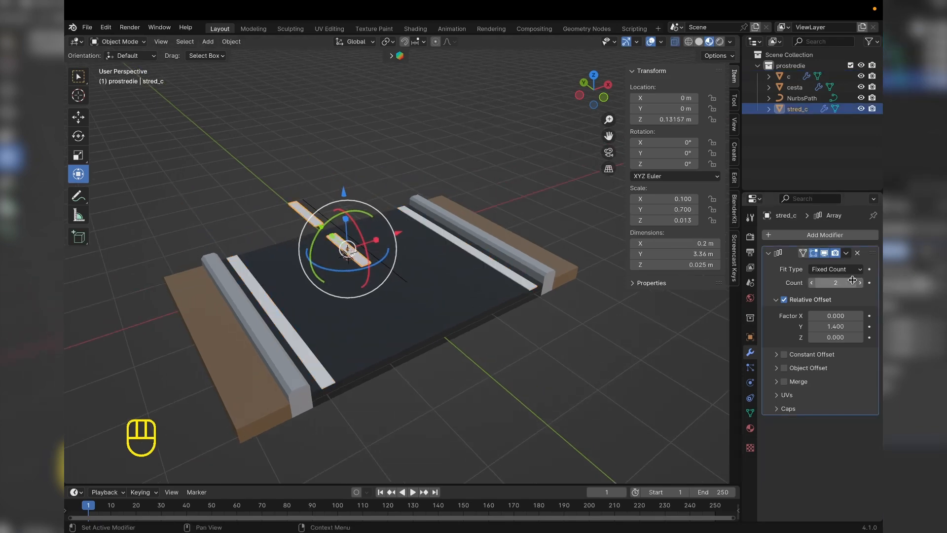
pyautogui.click(828, 235)
pyautogui.moveTo(816, 236)
pyautogui.click(711, 256)
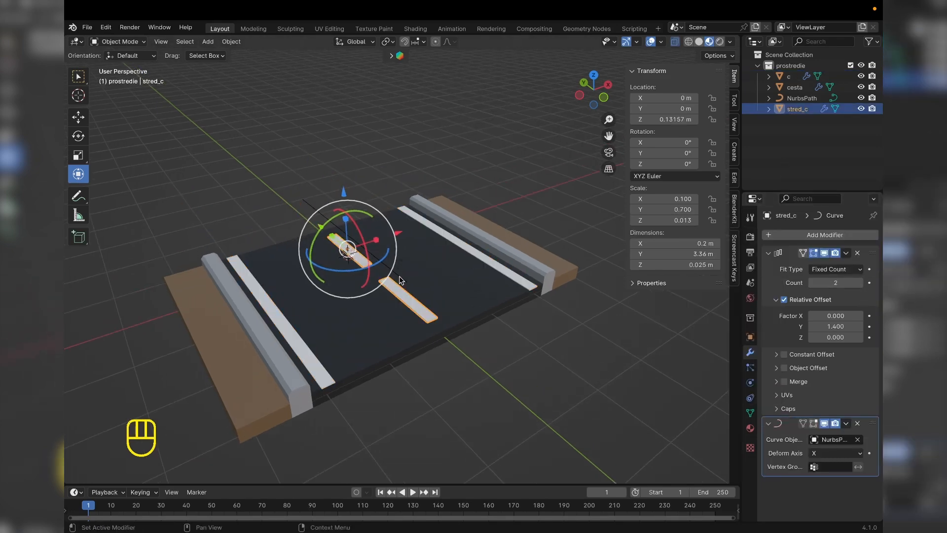
# - Select the path and slide it along Y to about -0.94 m
pyautogui.moveTo(399, 279); pyautogui.dragTo(435, 256, button='middle')
pyautogui.click(392, 340)
pyautogui.moveTo(292, 322); pyautogui.dragTo(335, 326)
pyautogui.moveTo(492, 315); pyautogui.dragTo(529, 307, button='middle')
pyautogui.moveTo(357, 336); pyautogui.dragTo(368, 337)
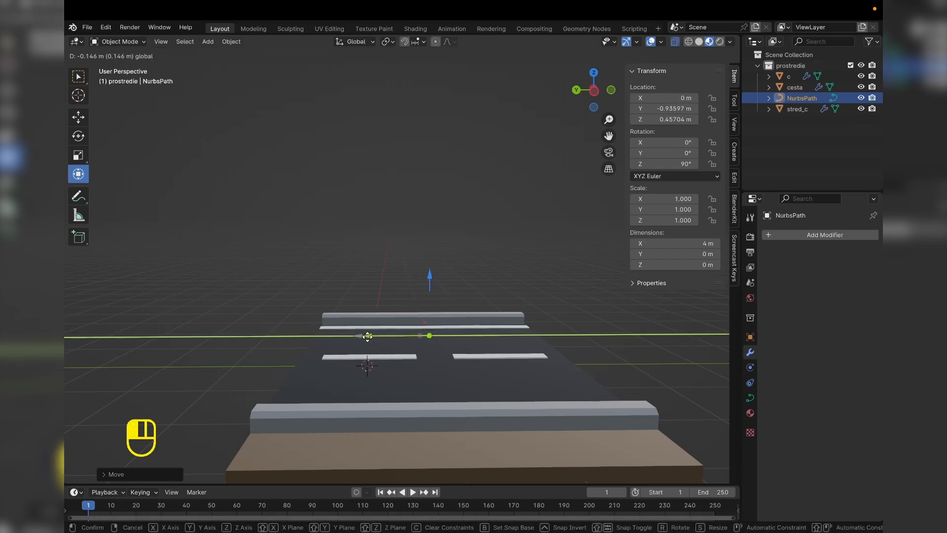
# - Lower the path slightly in Z, try a small shift along the road, and undo the last shift
pyautogui.press('Tab')
pyautogui.press('Tab')
pyautogui.moveTo(518, 306); pyautogui.dragTo(481, 321, button='middle')
pyautogui.moveTo(372, 244); pyautogui.dragTo(371, 256)
pyautogui.moveTo(340, 291); pyautogui.dragTo(346, 294)
pyautogui.press('super+z')
pyautogui.moveTo(464, 302); pyautogui.dragTo(523, 276, button='middle')
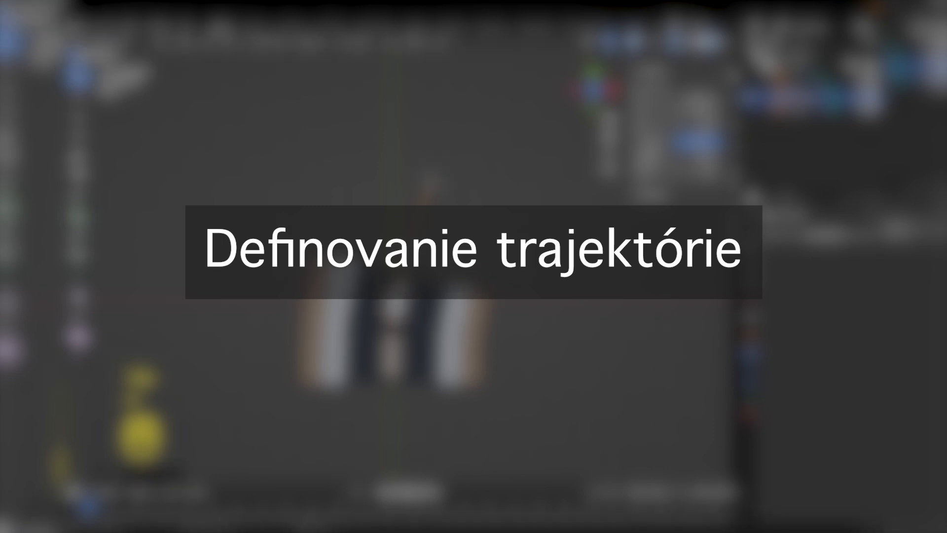
# - Try to bend the road by moving the path's three inner control points in the top view
pyautogui.press('g')
pyautogui.click(390, 231)
pyautogui.rightClick(391, 326)
pyautogui.press('g')
pyautogui.click(350, 257)
pyautogui.rightClick(391, 352)
pyautogui.press('g')
pyautogui.click(337, 302)
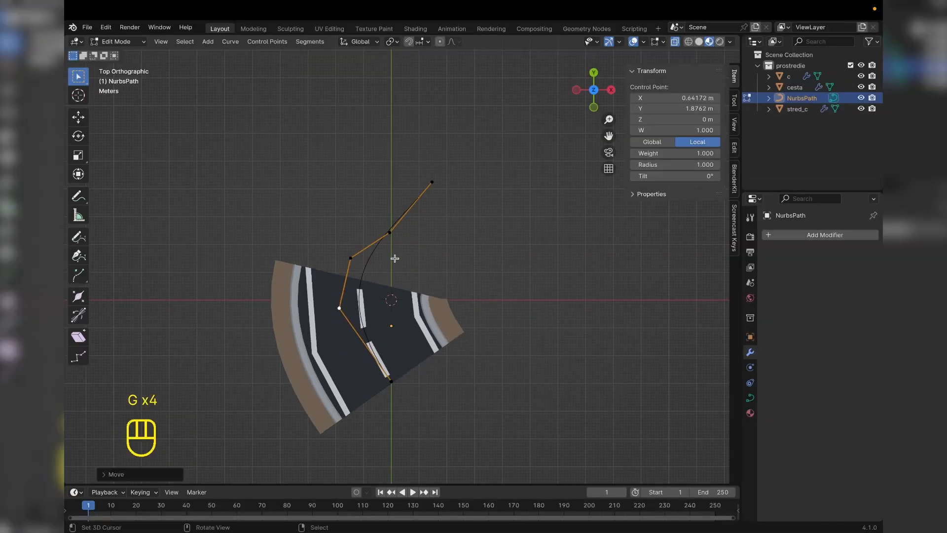
# - Undo the moves of the path's three inner control points
pyautogui.moveTo(395, 258); pyautogui.dragTo(411, 270, button='middle')
pyautogui.press('super+z')
pyautogui.press('super+z')
pyautogui.press('super+z')
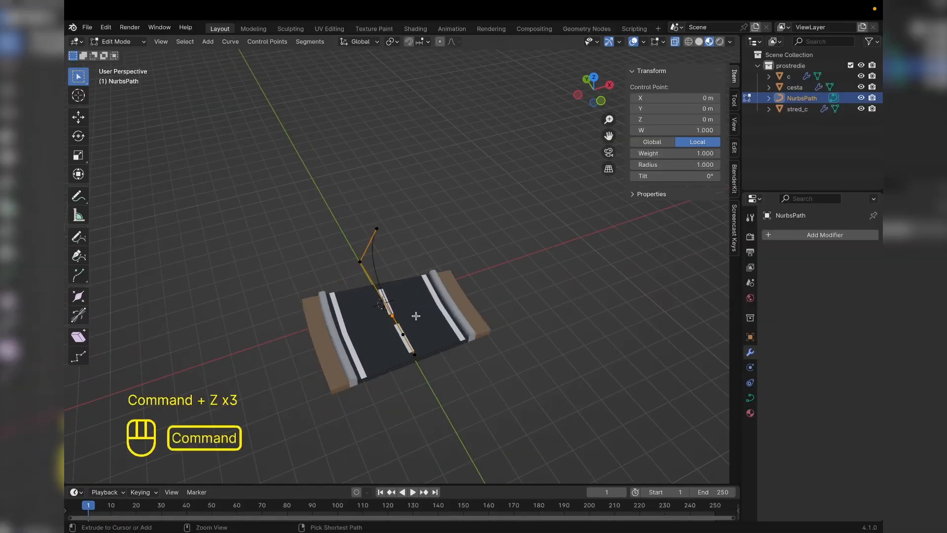
# - Set the road mesh's Array modifier to Fit Curve and pick the path as its curve
pyautogui.press('Tab')
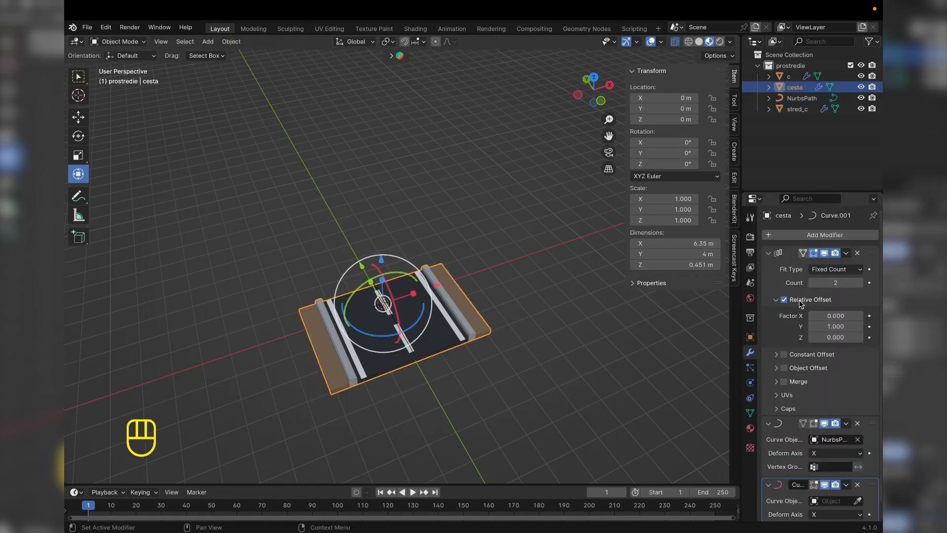
pyautogui.click(853, 270)
pyautogui.click(829, 305)
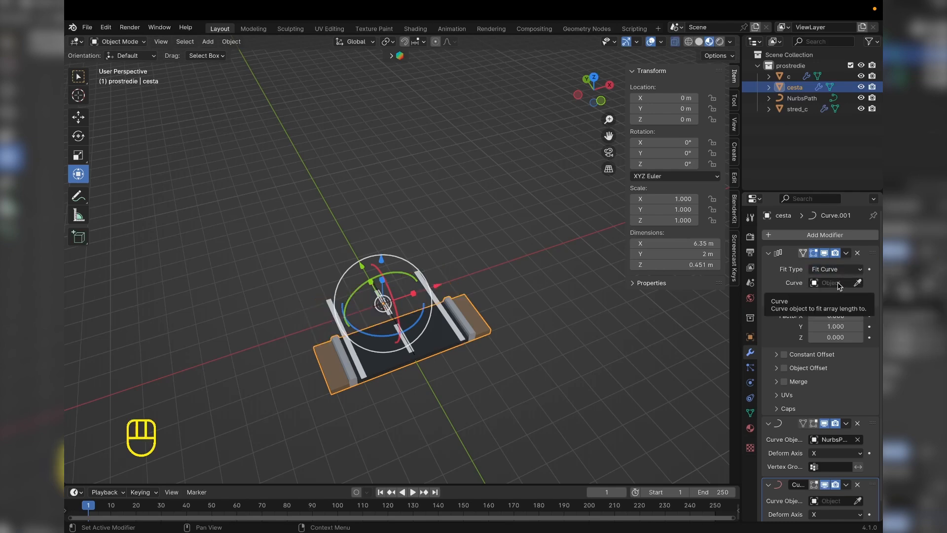
pyautogui.click(858, 283)
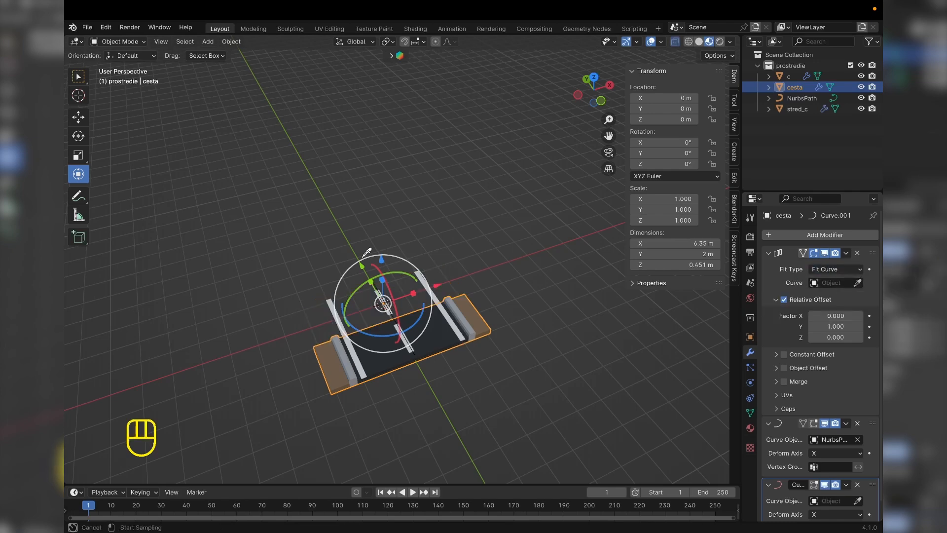
pyautogui.click(378, 284)
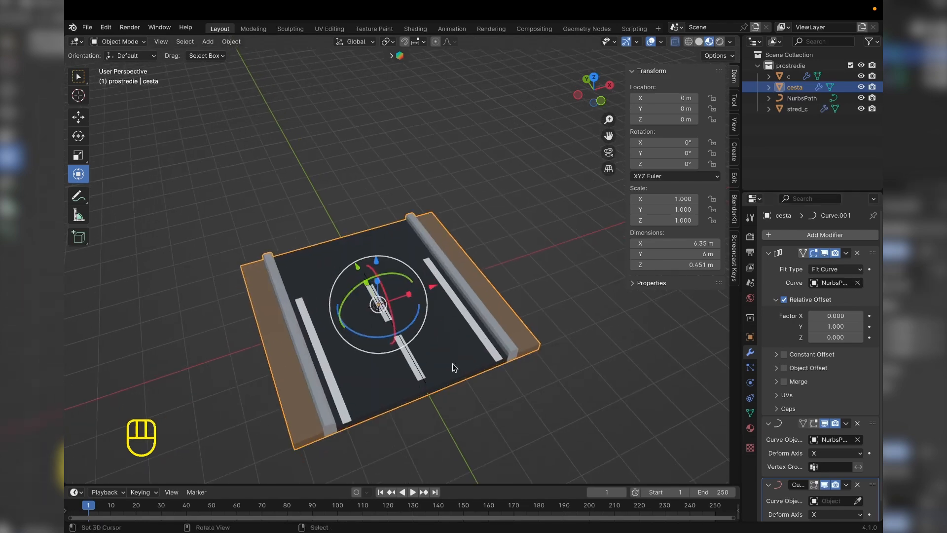
pyautogui.scroll(3, 456, 263)
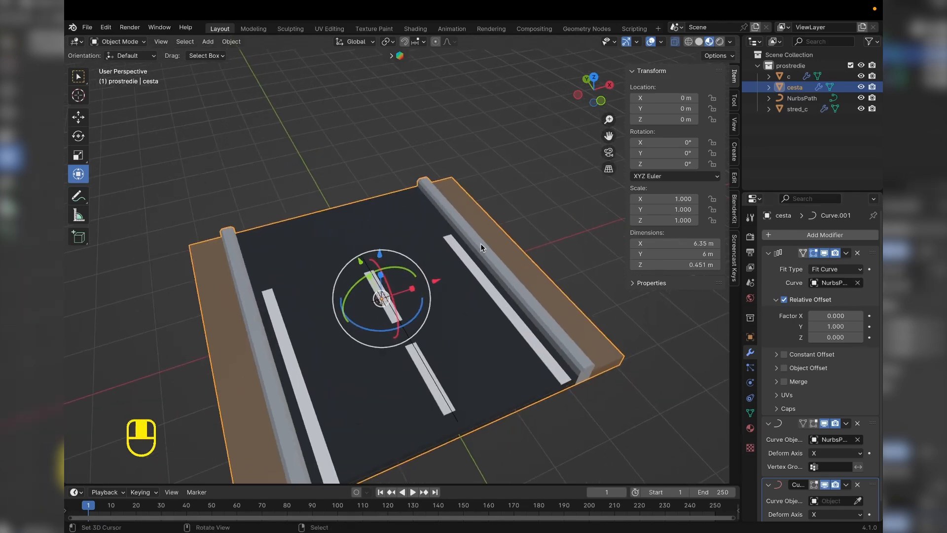
# - Set the side lane lines' Array modifier to Fit Curve with the path as its curve
pyautogui.click(501, 304)
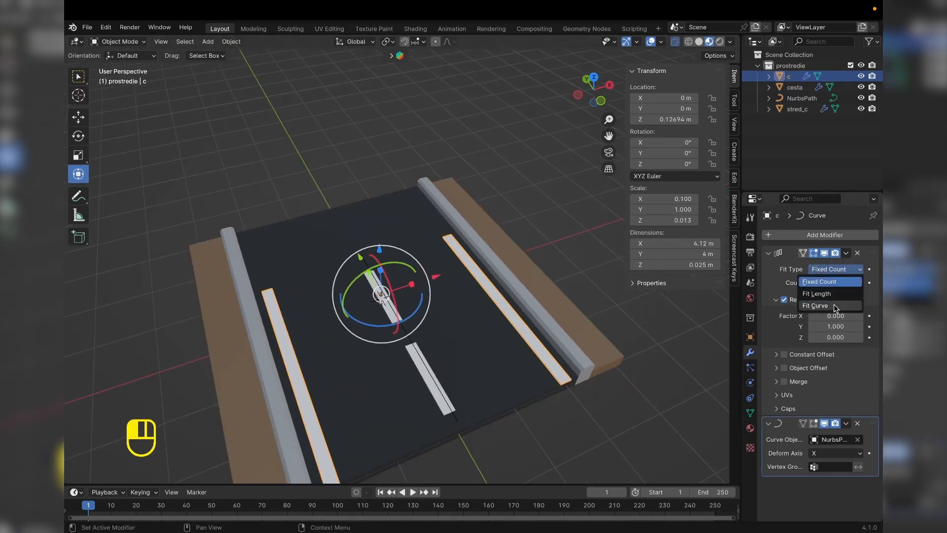
pyautogui.click(836, 306)
pyautogui.click(858, 283)
pyautogui.click(417, 336)
# - Switch the dashed centre line's Array modifier to Fit Curve, using the path as its curve
pyautogui.click(412, 353)
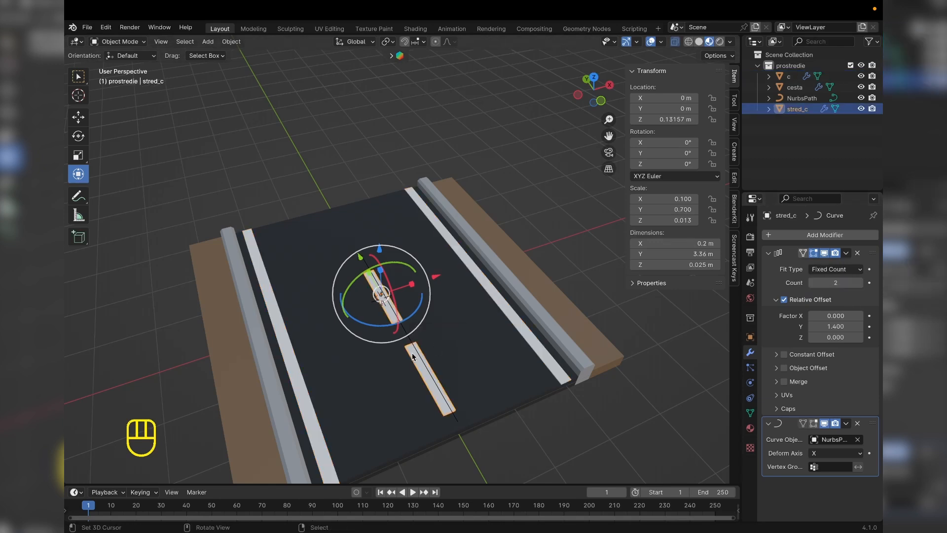
pyautogui.click(860, 271)
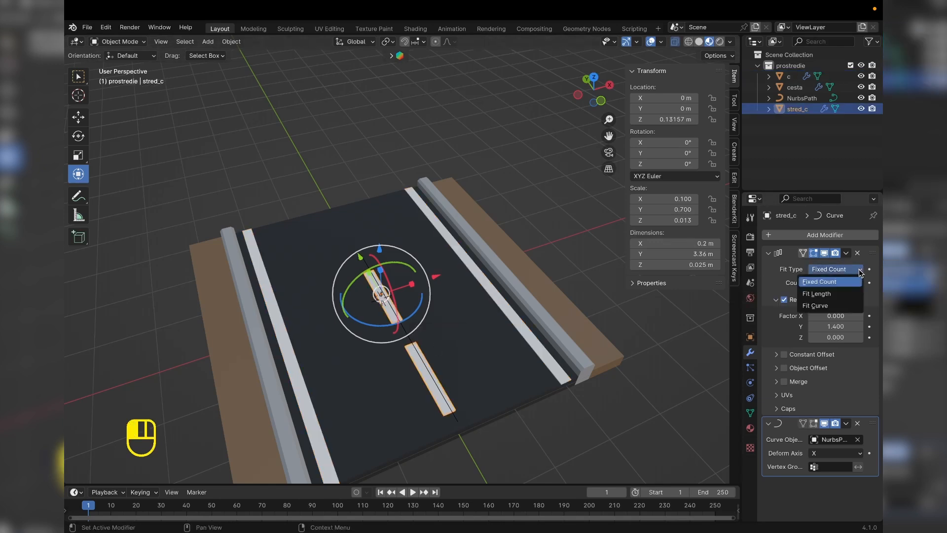
pyautogui.click(836, 305)
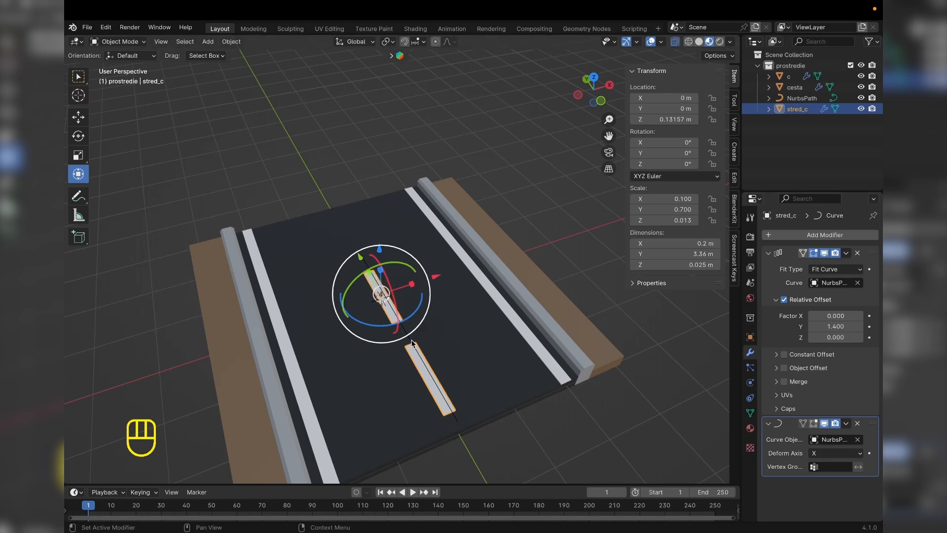
pyautogui.moveTo(413, 342); pyautogui.dragTo(459, 310, button='middle')
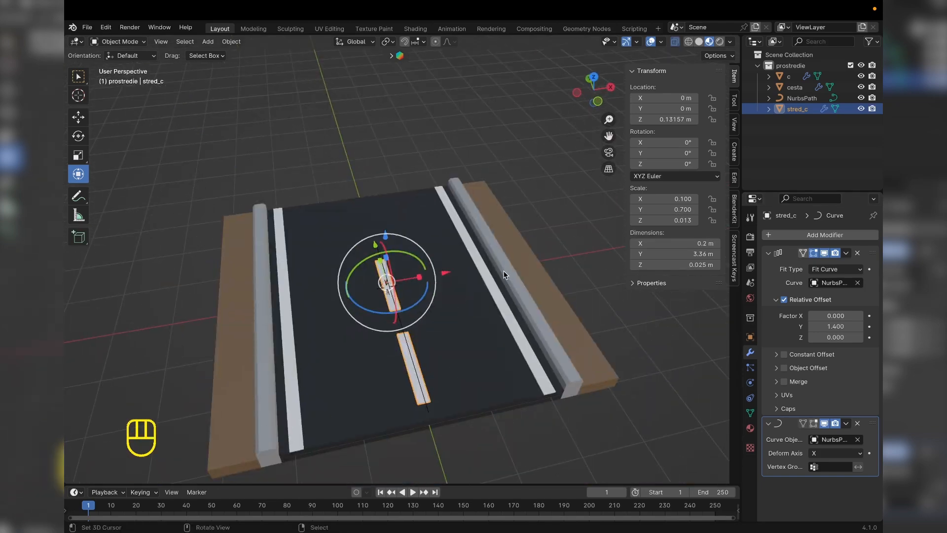
# - Try to lengthen the road by extruding the path's end control point diagonally in the top view
pyautogui.scroll(-3, 505, 275)
pyautogui.moveTo(506, 275); pyautogui.dragTo(427, 265, button='middle')
pyautogui.press('KP_7')
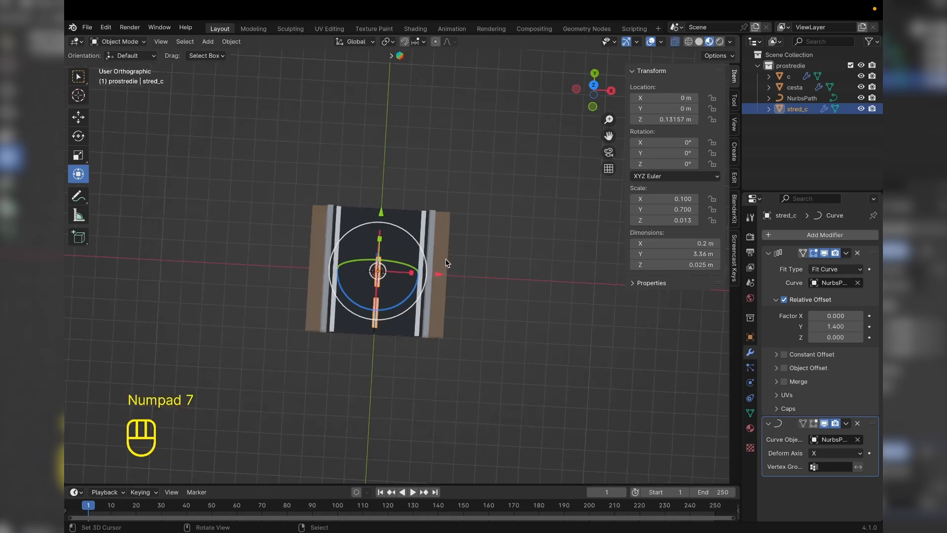
pyautogui.click(378, 259)
pyautogui.keyDown('shift'); pyautogui.moveTo(473, 188); pyautogui.dragTo(462, 230, button='middle'); pyautogui.keyUp('shift')
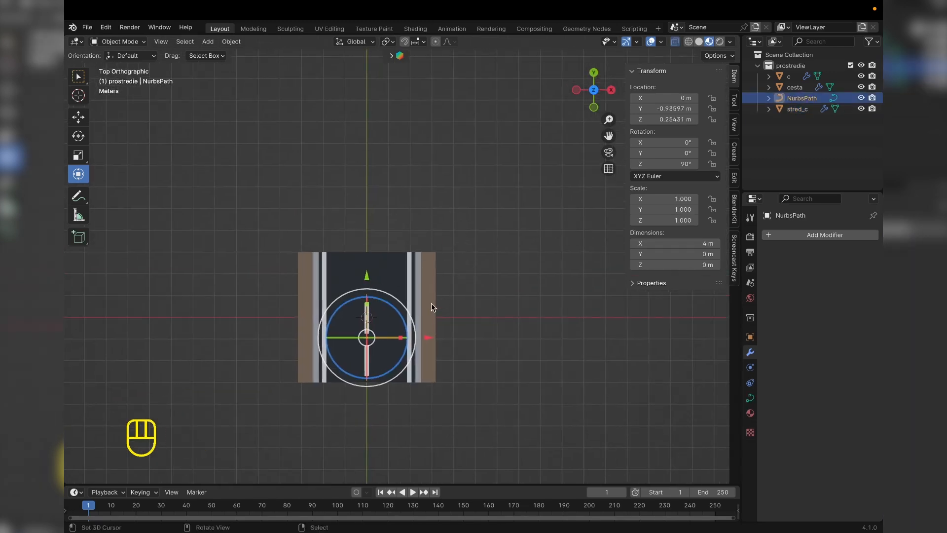
pyautogui.press('Tab')
pyautogui.press('e')
pyautogui.click(545, 101)
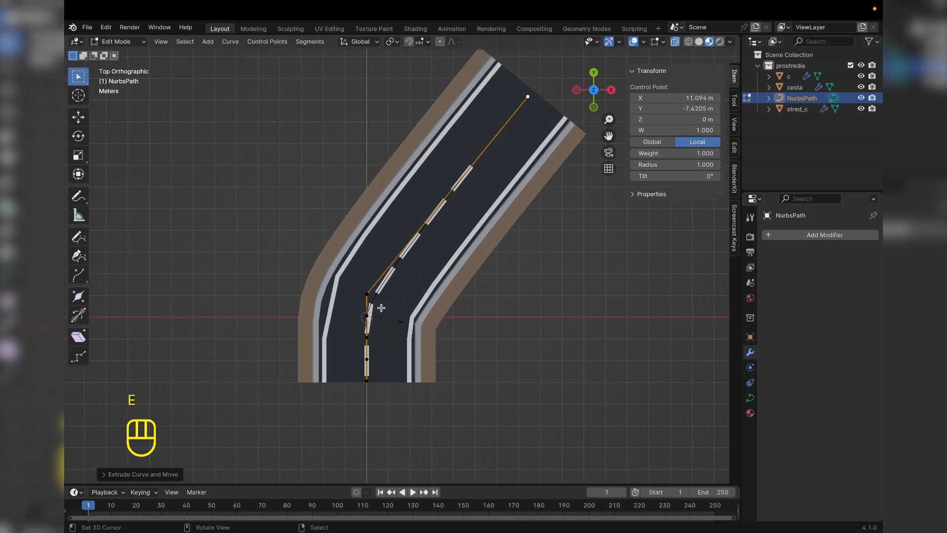
pyautogui.rightClick(370, 295)
pyautogui.press('e')
pyautogui.rightClick(432, 251)
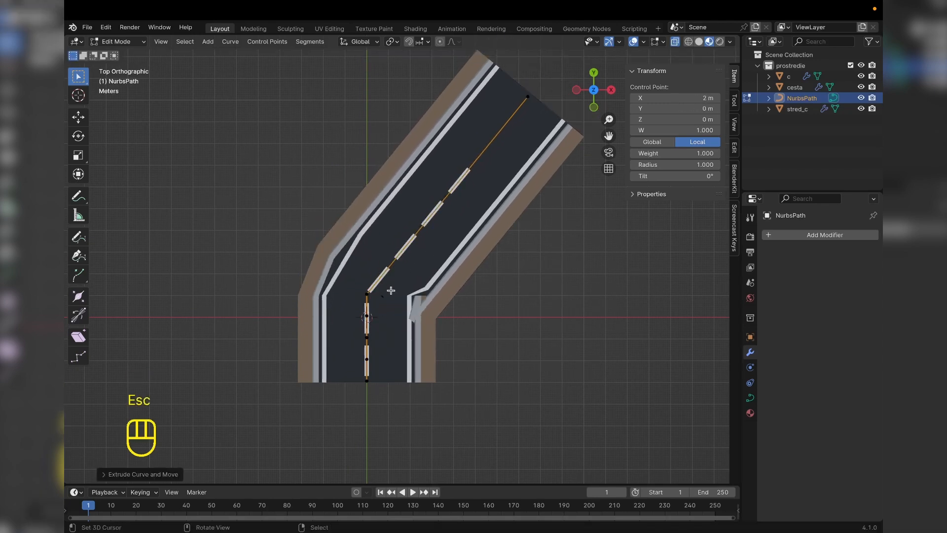
# - Undo the path extrusion and leave the path's edit mode
pyautogui.press('super+z')
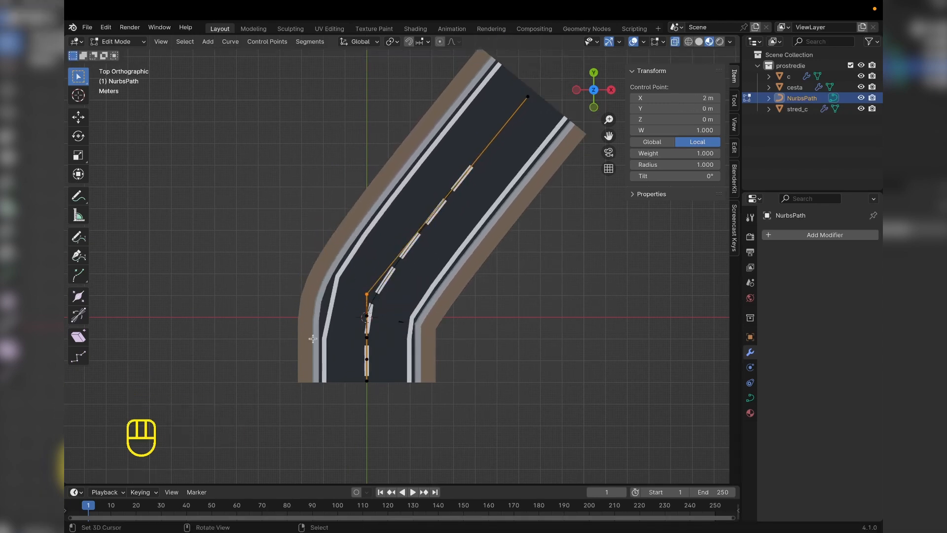
pyautogui.press('super+z')
pyautogui.scroll(4, 383, 327)
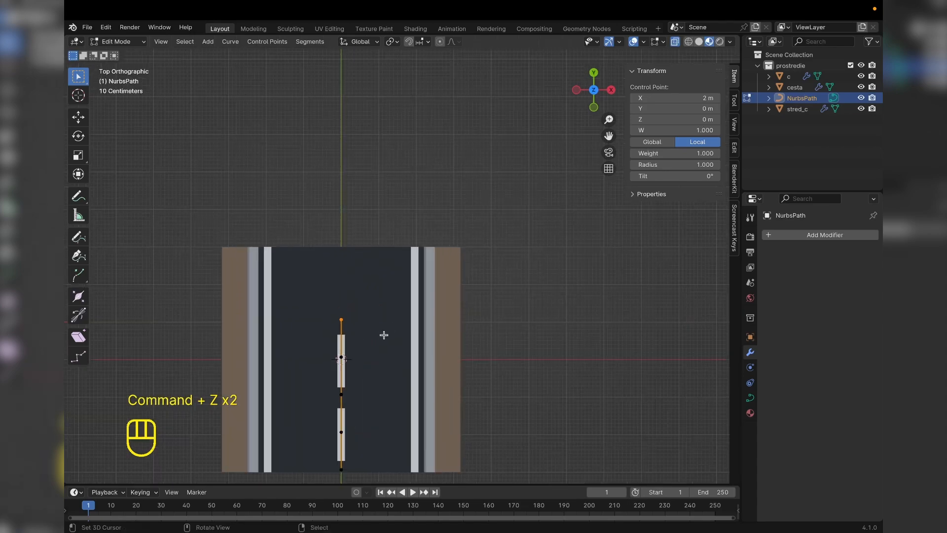
pyautogui.press('Tab')
# - Select the side lane lines and add loop cuts across their mesh
pyautogui.moveTo(430, 233); pyautogui.dragTo(574, 206, button='middle')
pyautogui.rightClick(475, 259)
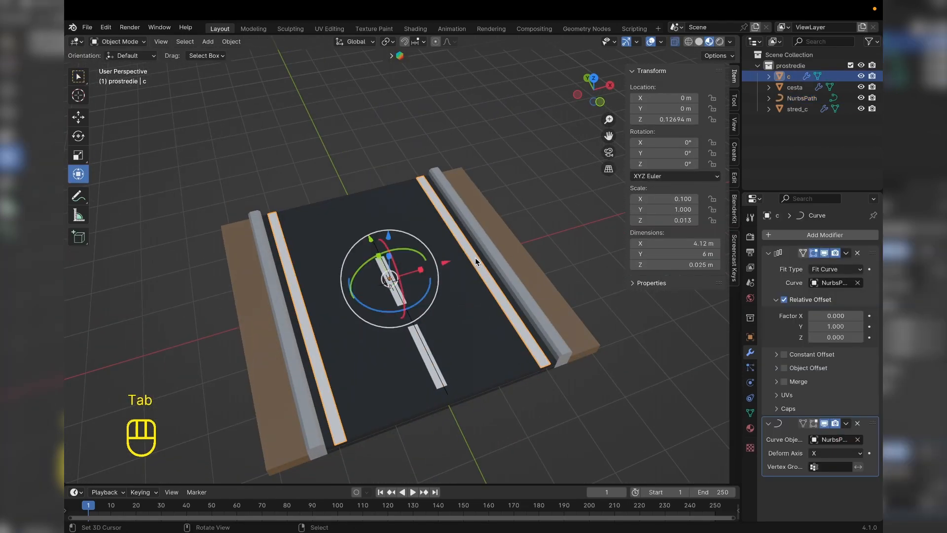
pyautogui.press('super+r')
pyautogui.press('Tab')
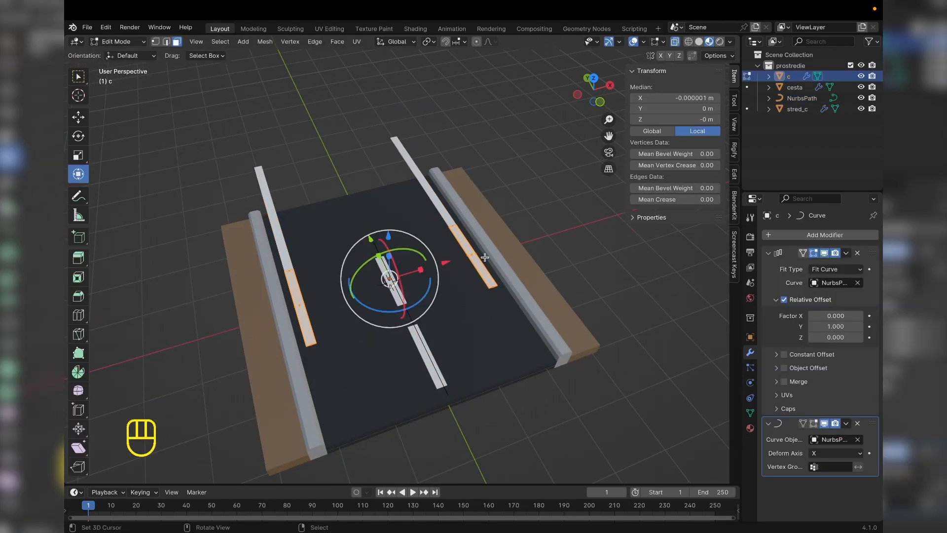
pyautogui.press('Tab')
# - Add loop cuts across the mesh of the dashed centre line
pyautogui.rightClick(419, 343)
pyautogui.press('Tab')
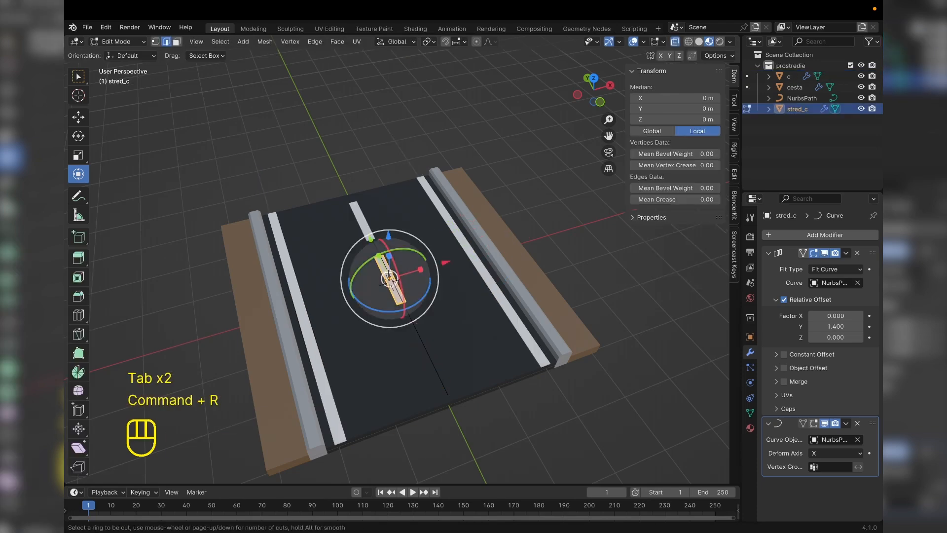
pyautogui.click(389, 276)
pyautogui.click(389, 276)
pyautogui.press('Tab')
# - Extrude the path's far end control point diagonally in the top view and undo the extra extrusion
pyautogui.rightClick(379, 248)
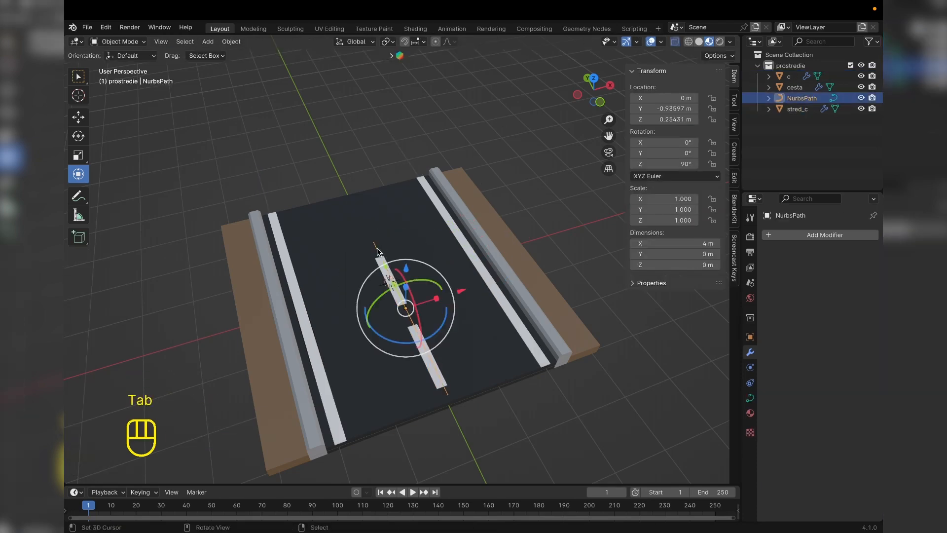
pyautogui.press('KP_7')
pyautogui.press('Tab')
pyautogui.scroll(-5, 384, 239)
pyautogui.press('e')
pyautogui.click(495, 180)
pyautogui.rightClick(397, 247)
pyautogui.press('e')
pyautogui.rightClick(397, 228)
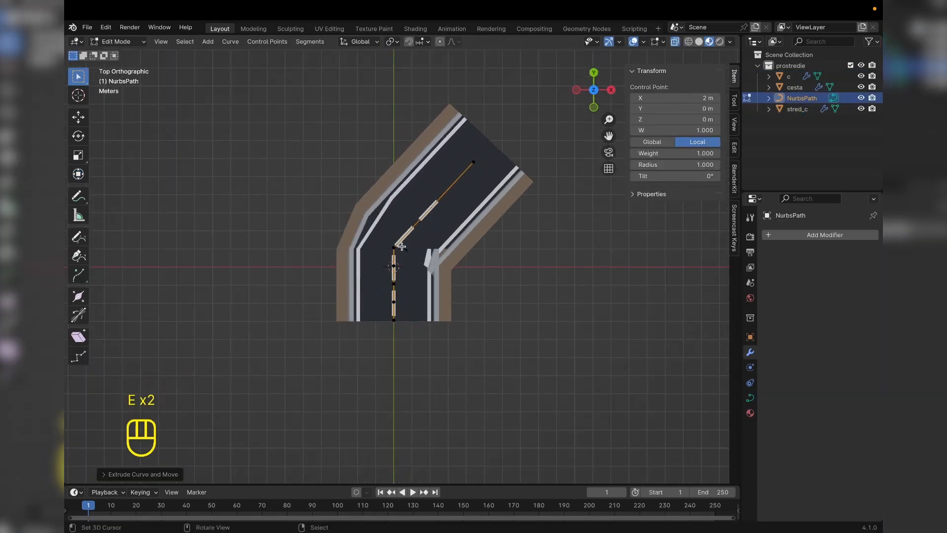
pyautogui.press('super+z')
# - Move the extruded end point, its neighbouring point and the start point to lengthen and curve the road
pyautogui.rightClick(479, 168)
pyautogui.press('g')
pyautogui.click(554, 186)
pyautogui.rightClick(397, 249)
pyautogui.press('g')
pyautogui.click(425, 153)
pyautogui.rightClick(395, 321)
pyautogui.press('g')
pyautogui.click(398, 419)
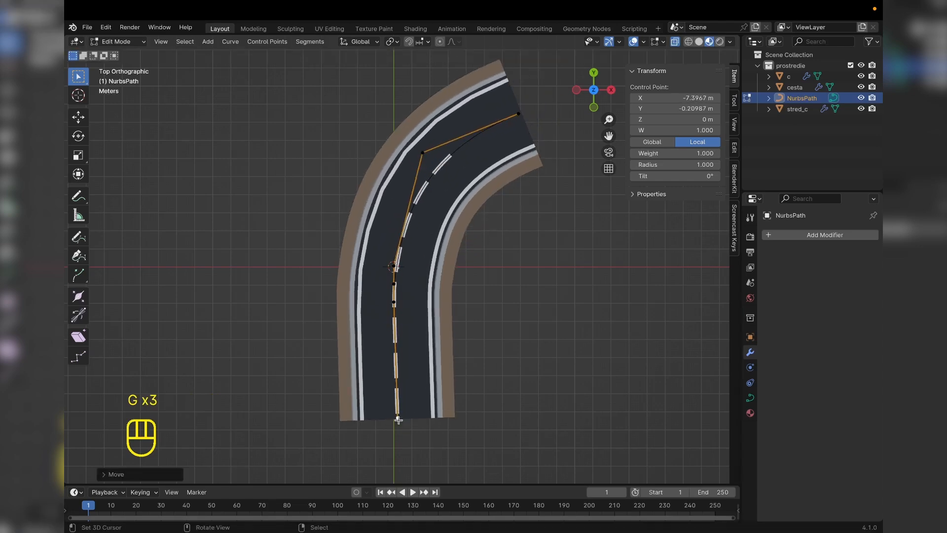
# - Move the path's inner control points sideways to shape a smooth bend in the road
pyautogui.click(404, 190)
pyautogui.rightClick(394, 282)
pyautogui.press('g')
pyautogui.click(352, 230)
pyautogui.rightClick(383, 310)
pyautogui.press('g')
pyautogui.click(357, 296)
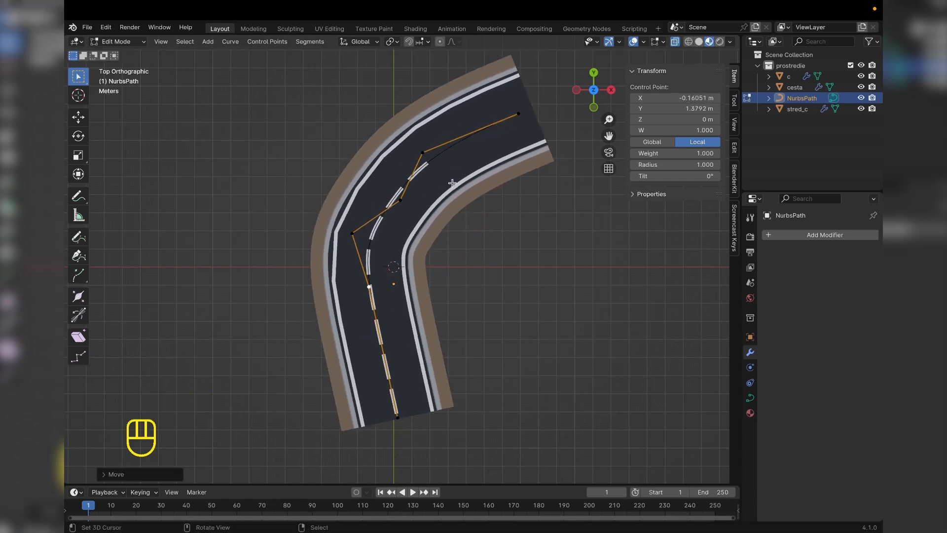
# - Add further loop cuts to the side lane lines so they follow the bend smoothly
pyautogui.moveTo(394, 335); pyautogui.dragTo(385, 119, button='middle')
pyautogui.press('Tab')
pyautogui.rightClick(359, 210)
pyautogui.press('Tab')
pyautogui.moveTo(360, 210); pyautogui.dragTo(359, 300, button='middle')
pyautogui.scroll(3, 360, 268)
pyautogui.hotkey('alt', 'r')
pyautogui.press('super+r')
pyautogui.scroll(2, 391, 280)
pyautogui.doubleClick(392, 280)
pyautogui.press('Tab')
pyautogui.scroll(-6, 360, 300)
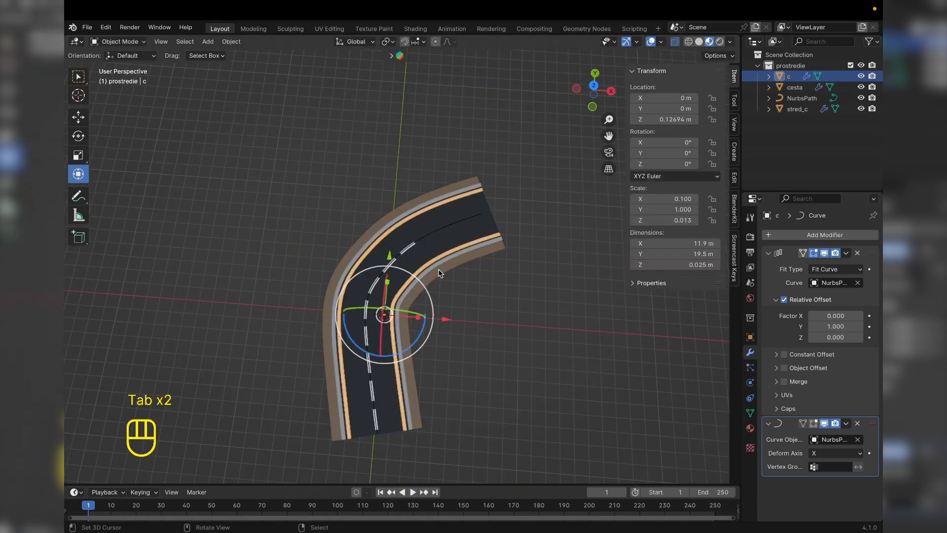
# - Move the path's control points in the top view to shape the road into an S-curve
pyautogui.press('KP_7')
pyautogui.click(430, 226)
pyautogui.press('Tab')
pyautogui.press('g')
pyautogui.press('g')
pyautogui.press('g')
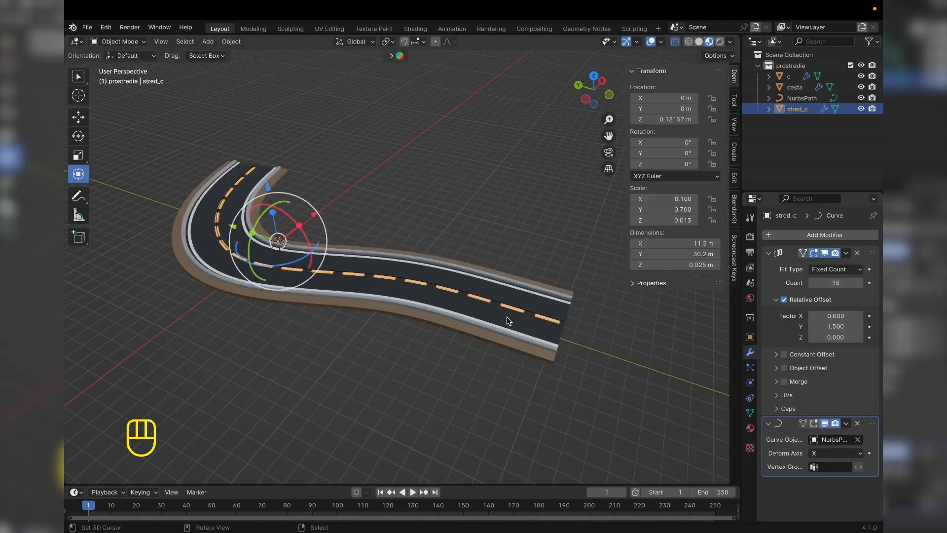
pyautogui.scroll(3, 507, 316)
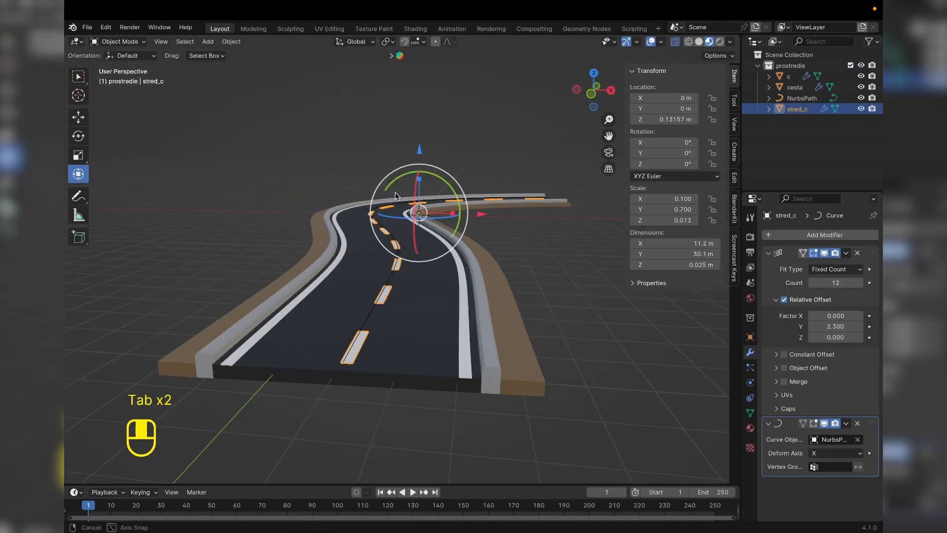
pyautogui.moveTo(395, 195); pyautogui.dragTo(409, 344, button='middle')
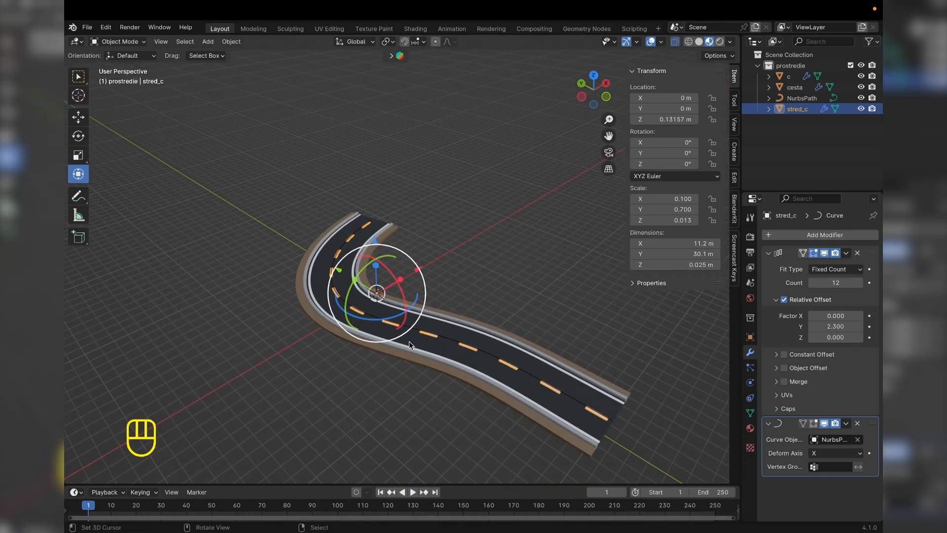
pyautogui.click(231, 42)
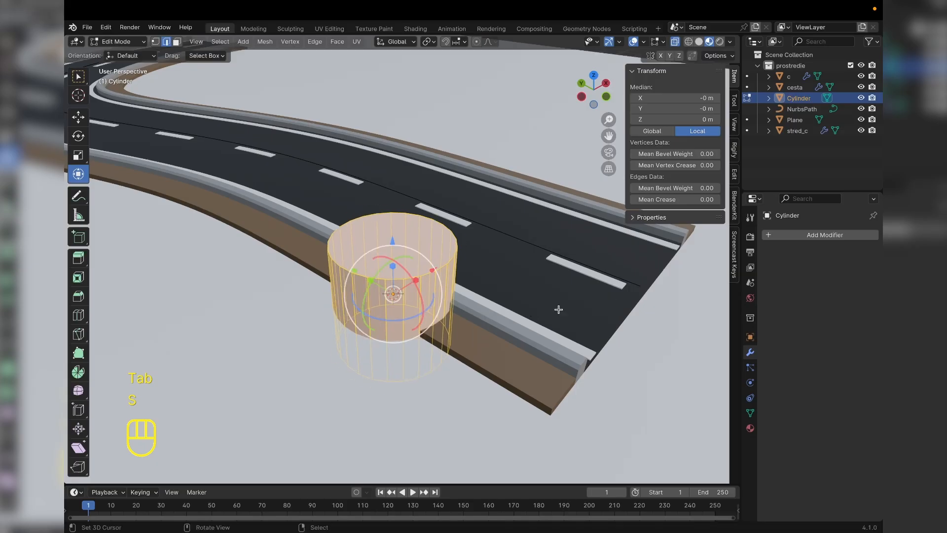
# - Extrude the roadside cylinder's top face upward and scale it to about 0.76 for a tapered lamp base
pyautogui.scroll(6, 386, 336)
pyautogui.press('3')
pyautogui.rightClick(386, 336)
pyautogui.scroll(-8, 451, 319)
pyautogui.press('e')
pyautogui.press('s')
pyautogui.click(459, 233)
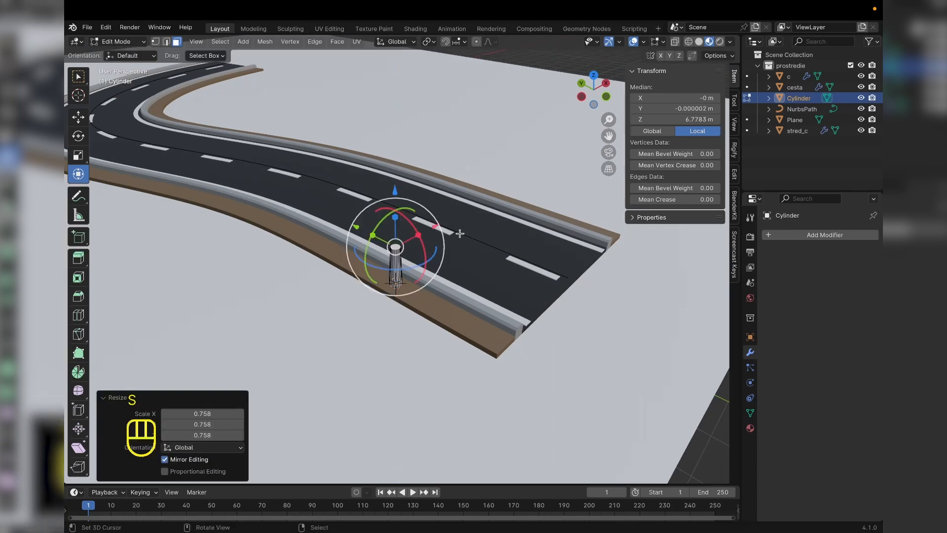
# - Narrow the top face, extrude it into a tall lamp post, and undo the bent extrusion at its tip
pyautogui.press('s')
pyautogui.press('e')
pyautogui.moveTo(431, 116); pyautogui.dragTo(450, 114)
pyautogui.press('super+z')
pyautogui.scroll(-3, 370, 179)
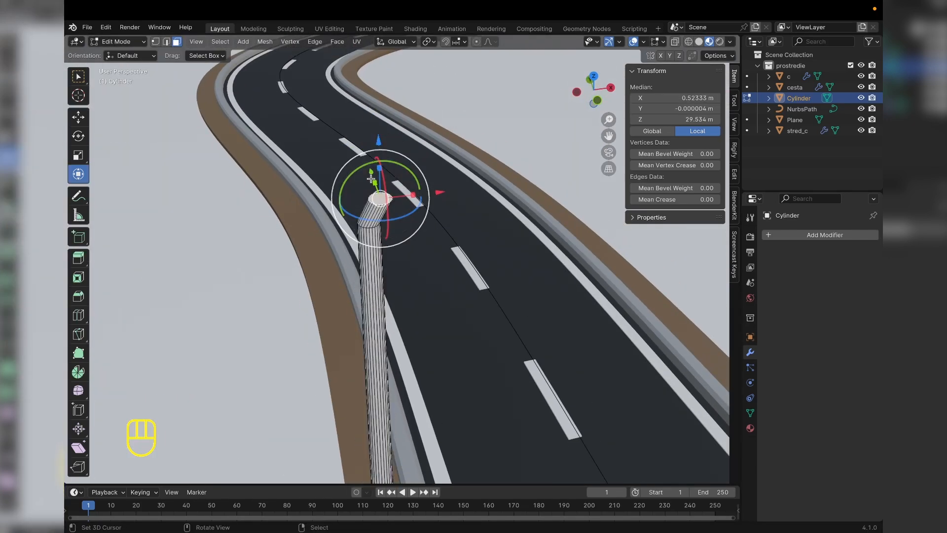
pyautogui.press('super+z')
# - Build the lamp head by widening the post's top face, extruding it up, and scaling it to about 0.74
pyautogui.press('s')
pyautogui.click(680, 240)
pyautogui.press('e')
pyautogui.click(677, 254)
pyautogui.press('s')
pyautogui.press('e')
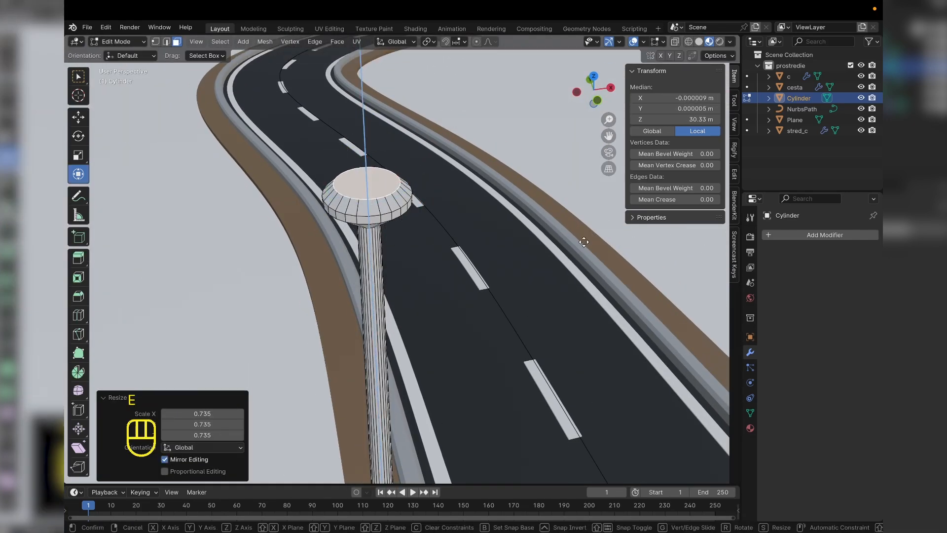
# - Scale the edge loops on the lamp head and at the top of the post to refine the flare
pyautogui.moveTo(380, 398); pyautogui.dragTo(360, 383, button='middle')
pyautogui.press('2')
pyautogui.keyDown('alt'); pyautogui.rightClick(406, 376); pyautogui.keyUp('alt')
pyautogui.press('s')
pyautogui.click(542, 275)
pyautogui.keyDown('alt'); pyautogui.rightClick(395, 217); pyautogui.keyUp('alt')
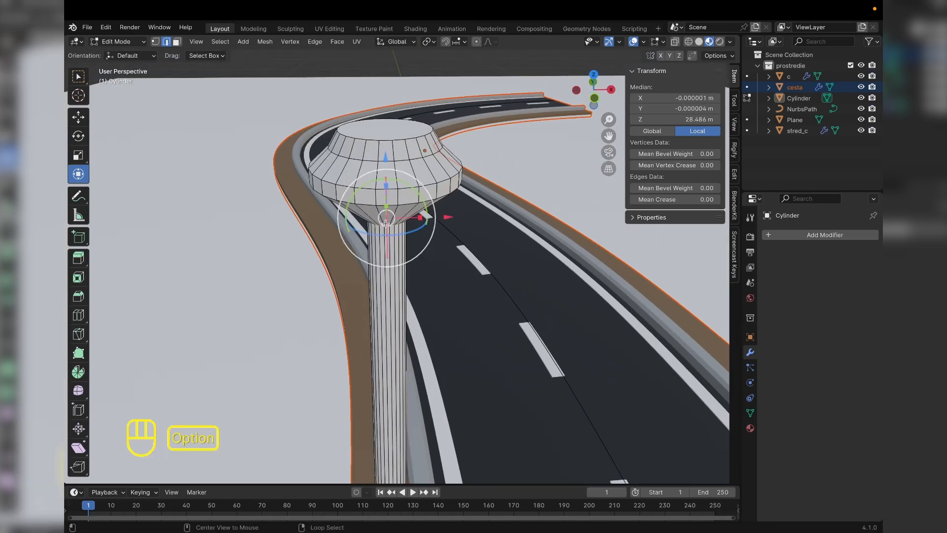
pyautogui.press('s')
pyautogui.moveTo(417, 268); pyautogui.dragTo(453, 231, button='middle')
# - Try extruding the neck edge loop and raising it about 0.29 m in Z, undoing both changes
pyautogui.press('e')
pyautogui.rightClick(453, 231)
pyautogui.press('super+z')
pyautogui.moveTo(399, 345); pyautogui.dragTo(395, 263, button='middle')
pyautogui.moveTo(393, 170); pyautogui.dragTo(393, 185)
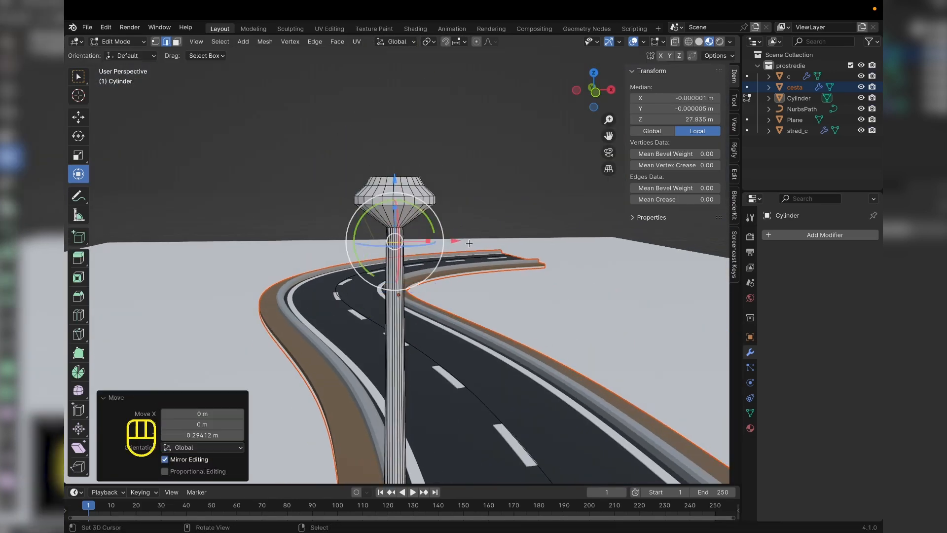
pyautogui.press('super+z')
# - Scale the edge loop at the neck where the post meets the lamp head
pyautogui.moveTo(393, 284); pyautogui.dragTo(412, 163, button='middle')
pyautogui.press('s')
pyautogui.click(401, 321)
pyautogui.scroll(-5, 375, 222)
pyautogui.scroll(5, 375, 198)
# - Select the ring of sloped faces on the underside of the lamp head and inset them
pyautogui.press('3')
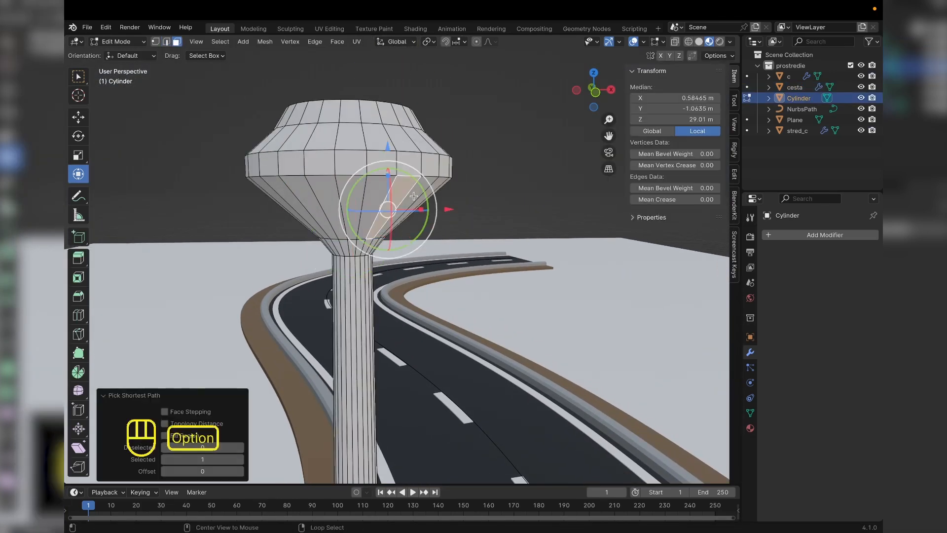
pyautogui.keyDown('alt'); pyautogui.rightClick(411, 206); pyautogui.keyUp('alt')
pyautogui.press('i')
pyautogui.click(508, 258)
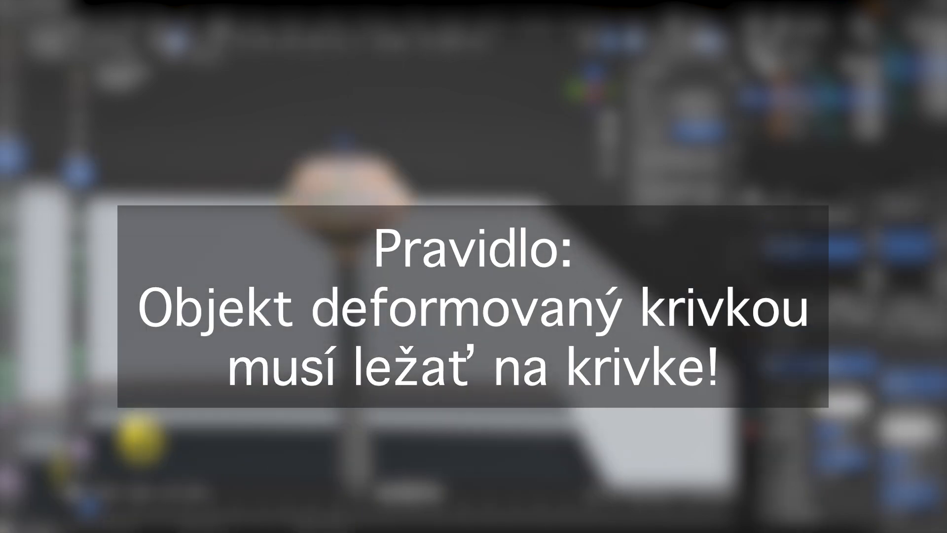
# - Give the lamp's second material a dark grey base colour with value 0.161 and a roughness of 0.644
pyautogui.click(841, 402)
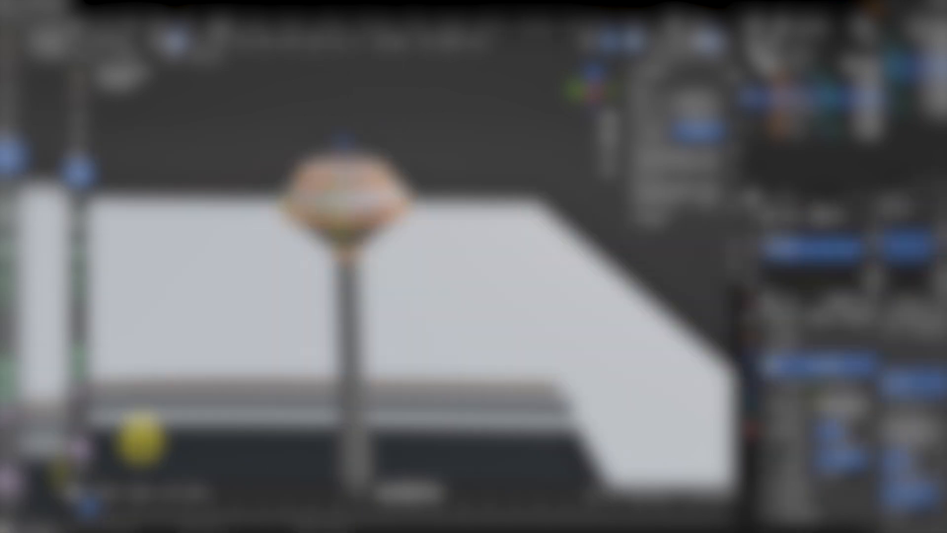
pyautogui.scroll(-3, 834, 434)
pyautogui.click(792, 434)
pyautogui.moveTo(840, 430); pyautogui.dragTo(836, 461)
pyautogui.click(840, 474)
# - Clear the face selection on the lamp head and undo the most recent changes
pyautogui.press('Escape')
pyautogui.hotkey('alt', 'a')
pyautogui.press('super+z')
pyautogui.press('super+z')
pyautogui.press('super+z')
pyautogui.press('super+z')
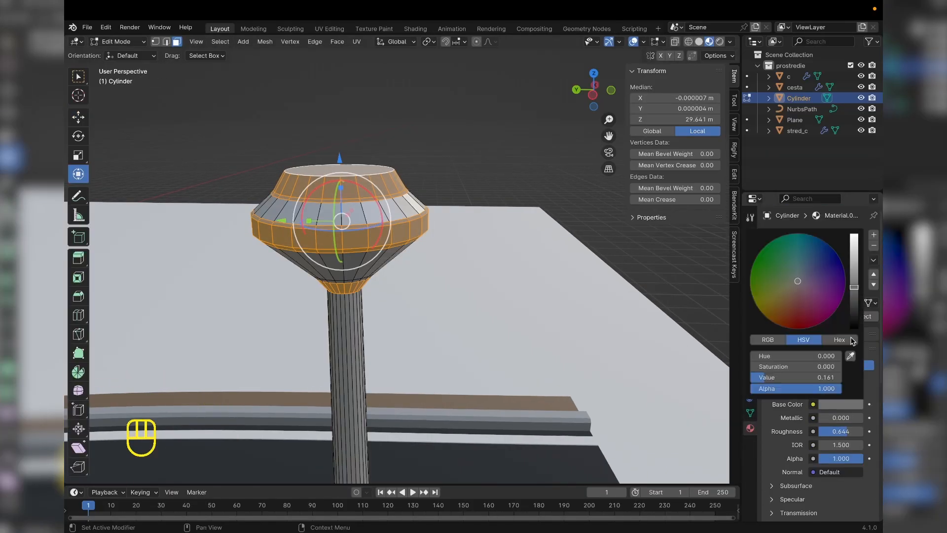
pyautogui.press('Tab')
pyautogui.press('Tab')
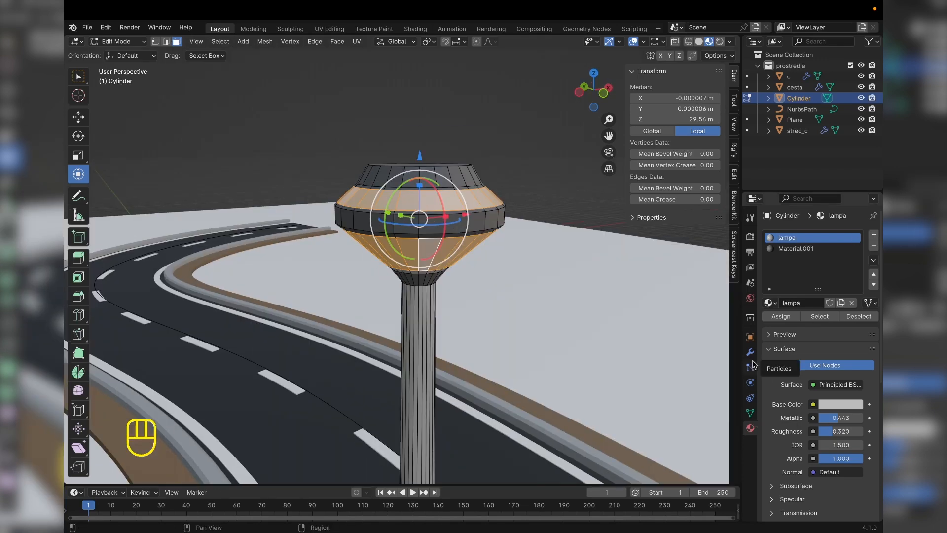
# - Add a third material slot to the lamp with a new material named svetlo_l
pyautogui.click(874, 235)
pyautogui.click(819, 303)
pyautogui.doubleClick(795, 259)
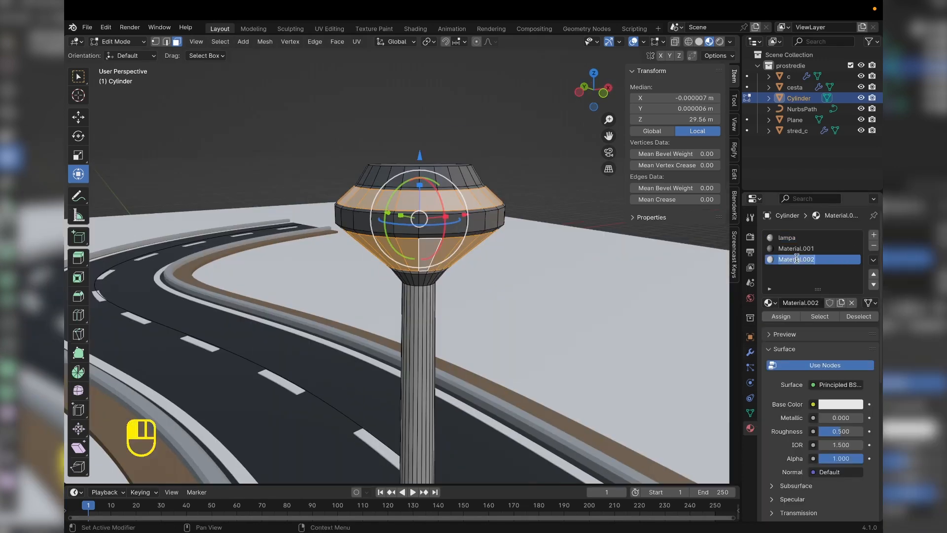
pyautogui.write('svetlo_l')
pyautogui.press('Return')
# - Switch the svetlo_l surface to an Emission shader with an orange colour and a strength of 6.6
pyautogui.click(836, 385)
pyautogui.click(724, 169)
pyautogui.click(768, 349)
pyautogui.click(769, 349)
pyautogui.click(841, 404)
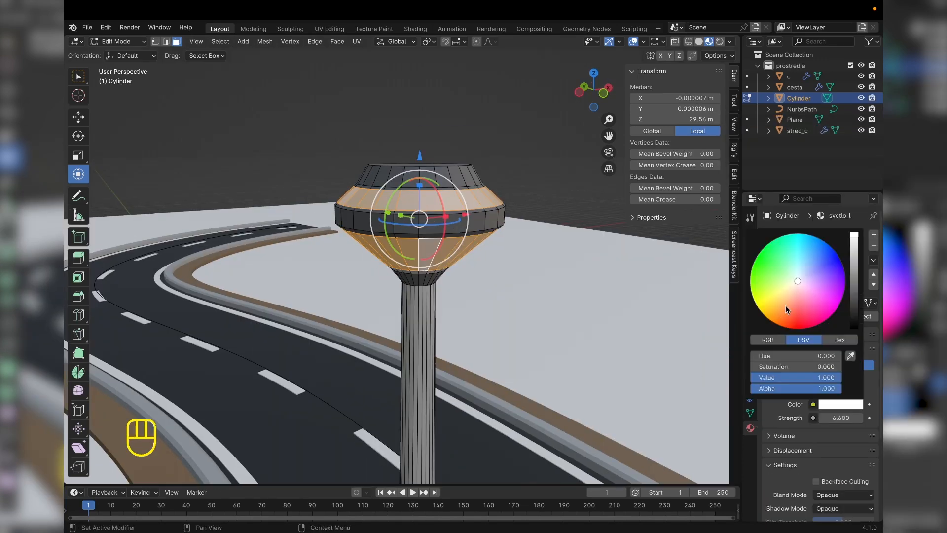
pyautogui.moveTo(784, 321); pyautogui.dragTo(772, 316)
# - Assign svetlo_l to the selected sloped faces of the lamp head and preview the glow
pyautogui.click(720, 42)
pyautogui.click(751, 237)
pyautogui.click(751, 428)
pyautogui.click(781, 316)
pyautogui.moveTo(464, 257); pyautogui.dragTo(477, 316, button='middle')
pyautogui.click(709, 41)
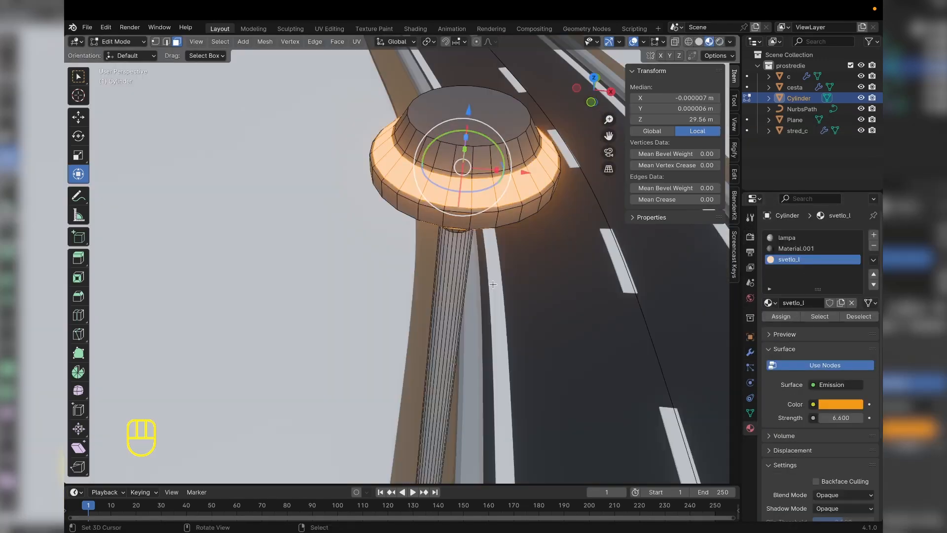
# - Finish editing the lamp mesh and add an Array modifier with relative offset factors X 0 and Y 5.4
pyautogui.scroll(-8, 477, 321)
pyautogui.press('Tab')
pyautogui.scroll(5, 477, 321)
pyautogui.rightClick(434, 263)
pyautogui.rightClick(320, 257)
pyautogui.click(750, 352)
pyautogui.click(820, 235)
pyautogui.keyDown('ctrl'); pyautogui.click(840, 327); pyautogui.keyUp('ctrl')
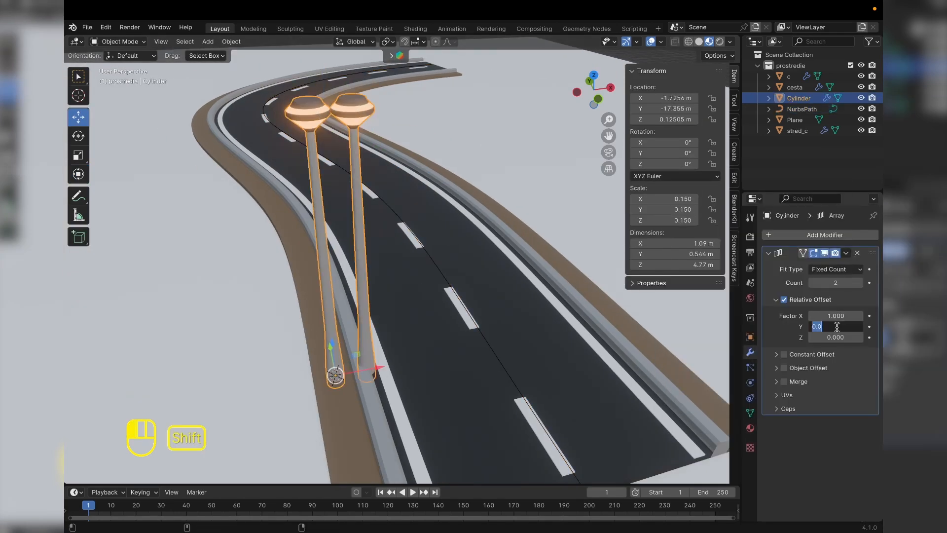
pyautogui.write('1')
pyautogui.moveTo(836, 327); pyautogui.dragTo(859, 327)
# - Add a Curve modifier to the lamp with NurbsPath as the curve object
pyautogui.click(820, 235)
pyautogui.moveTo(790, 246)
pyautogui.click(691, 268)
pyautogui.click(858, 440)
# - Reposition the lamp relative to the curve so its arrayed copies stand along the road's edge
pyautogui.click(482, 339)
pyautogui.scroll(-10, 483, 341)
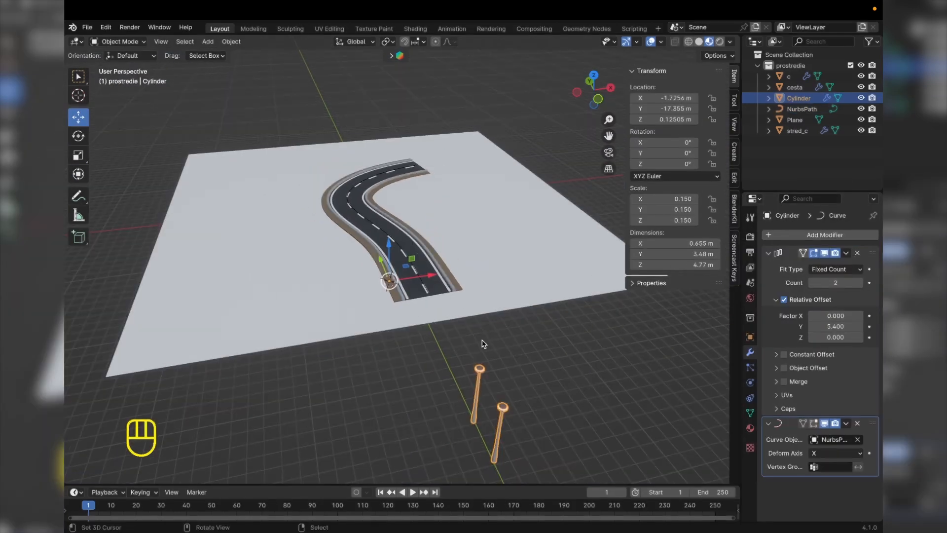
pyautogui.press('Tab')
pyautogui.press('Tab')
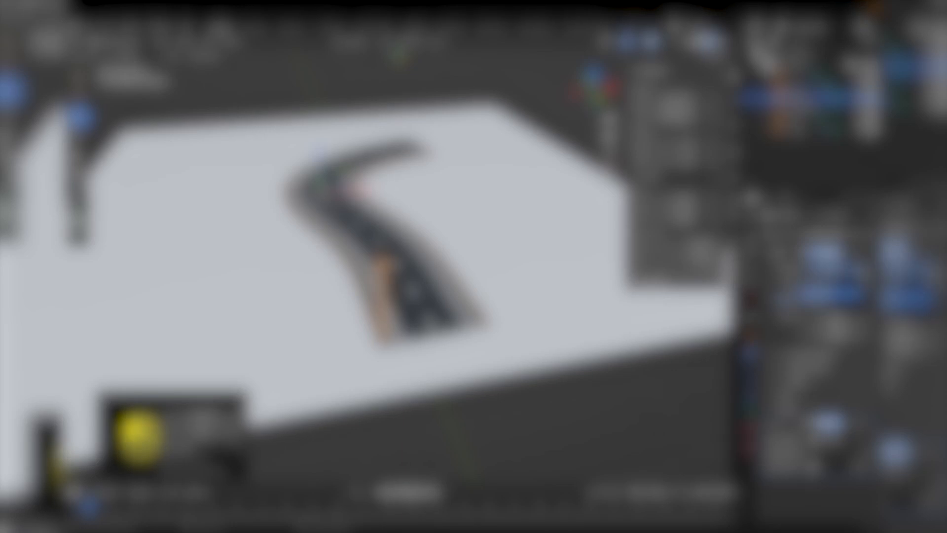
# - Set the lamp array's count to 10
pyautogui.doubleClick(835, 292)
pyautogui.write('10')
pyautogui.press('Return')
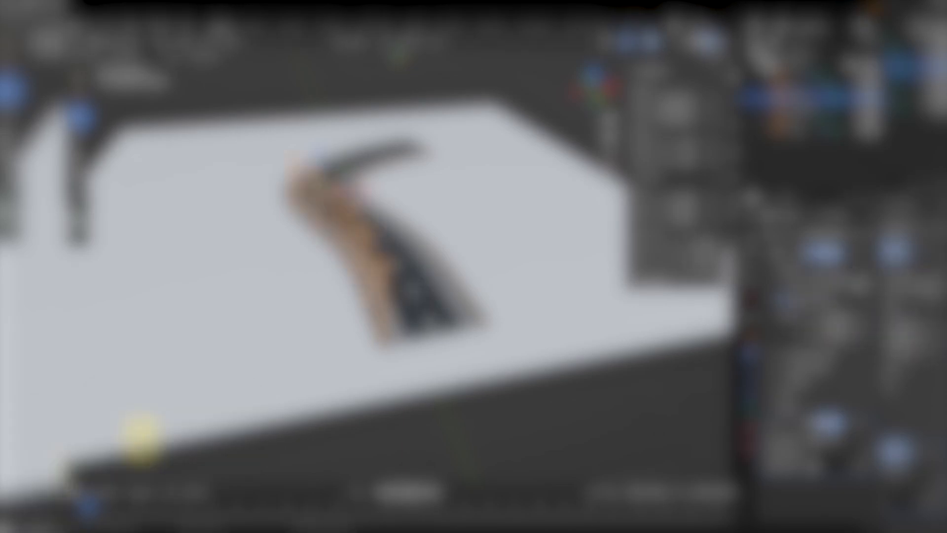